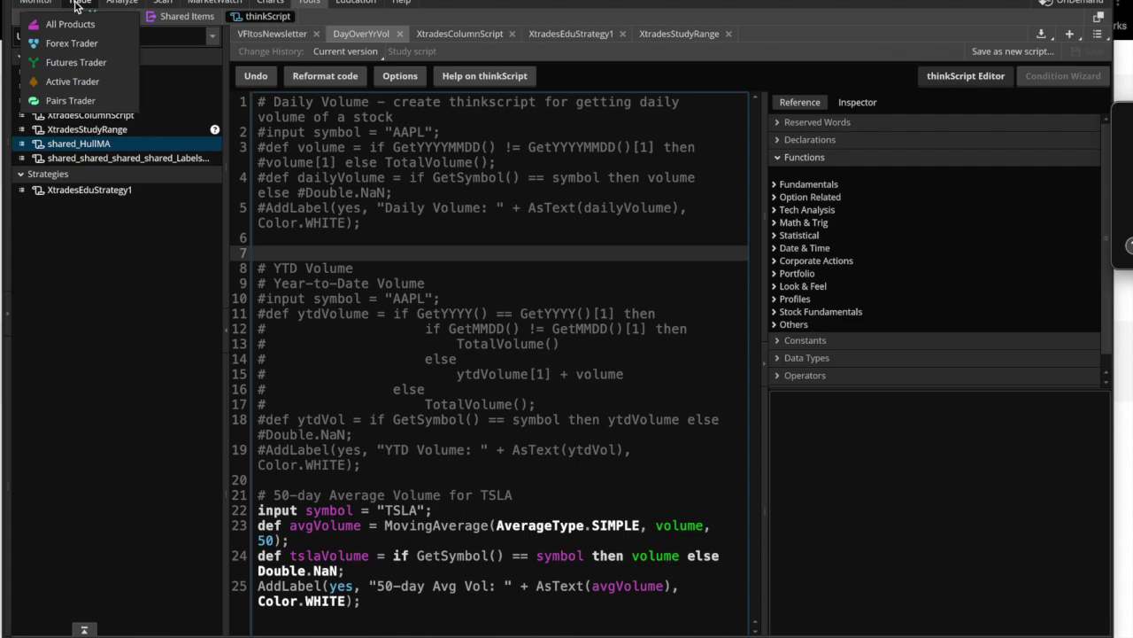
Open the Trade page for all products and load the symbol NVDA
{"action": "left_click", "coordinate": [82, 5]}
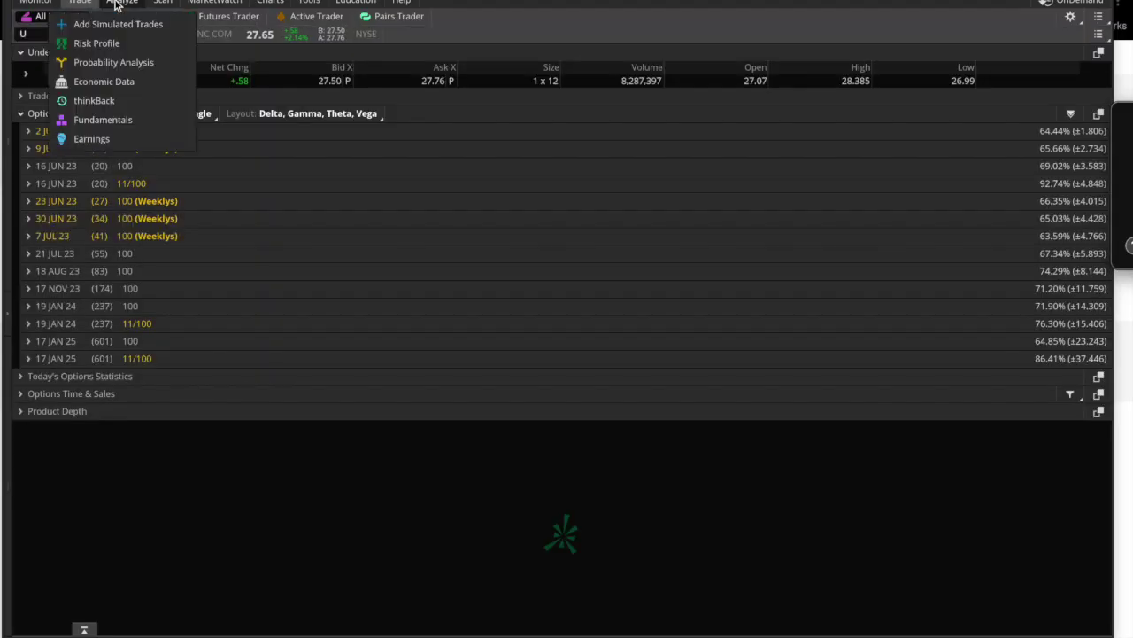
{"action": "mouse_move", "coordinate": [160, 5]}
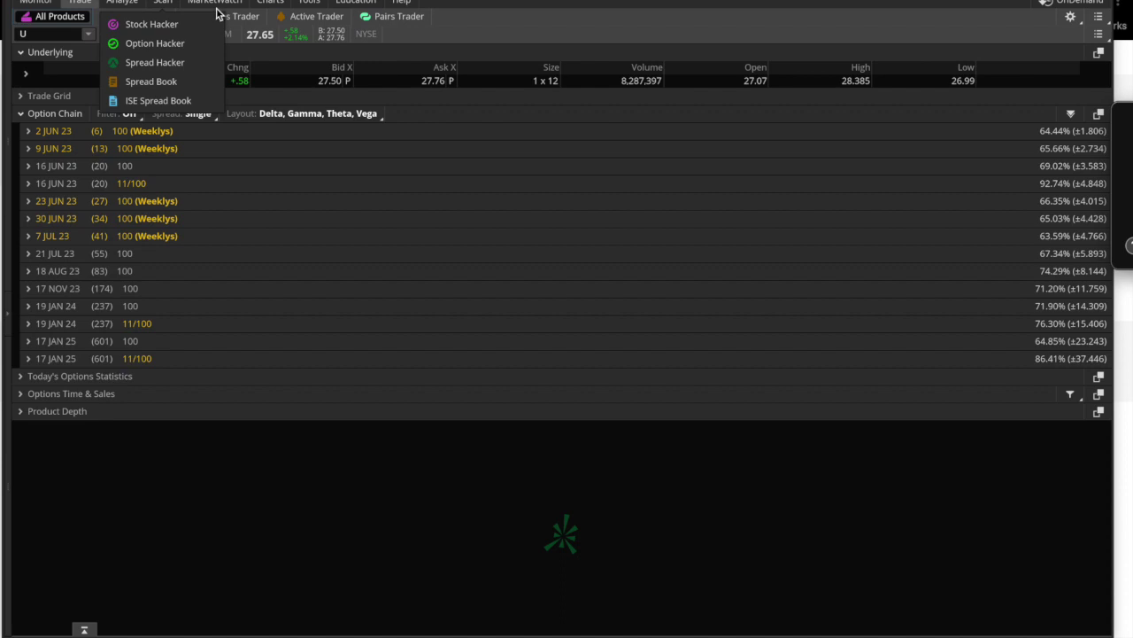
{"action": "left_click", "coordinate": [53, 39]}
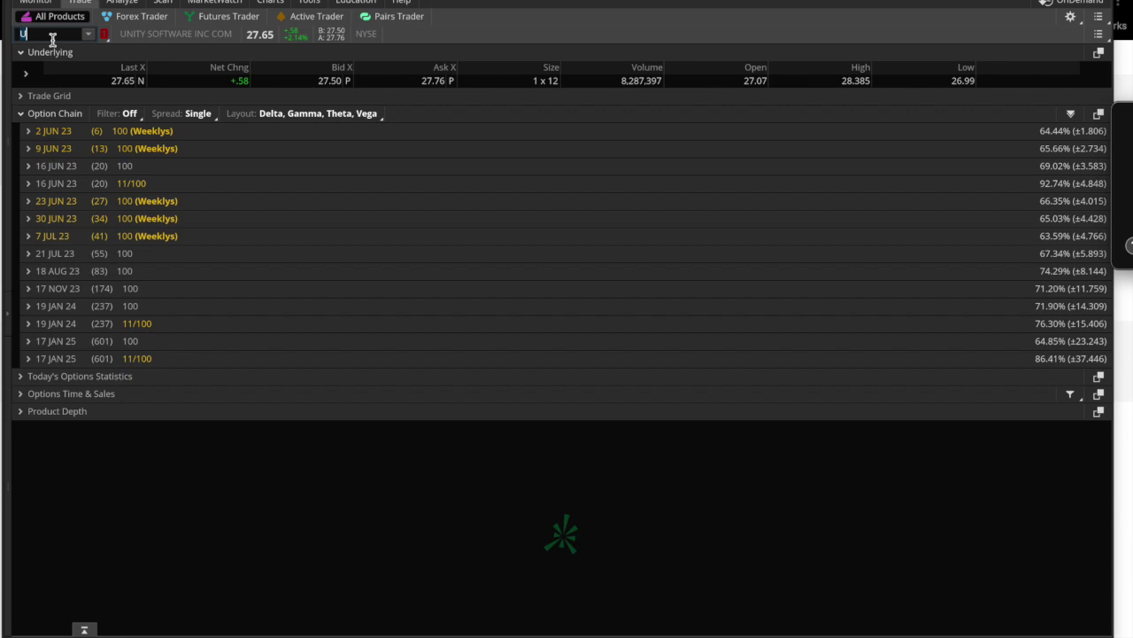
{"action": "type", "text": "NVDA"}
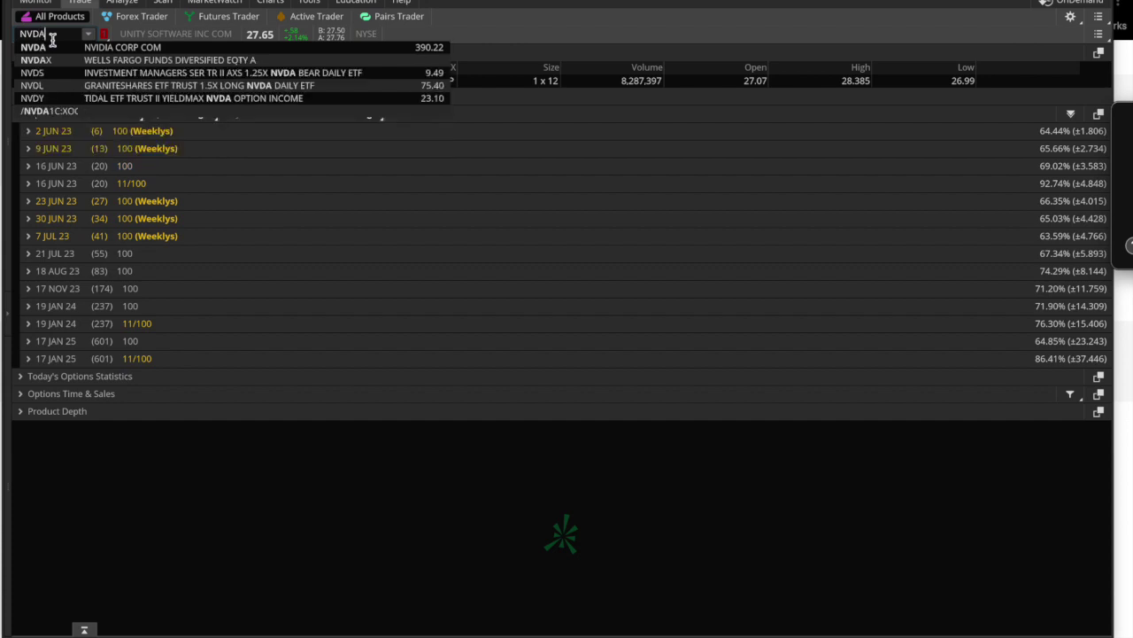
{"action": "key", "text": "Return"}
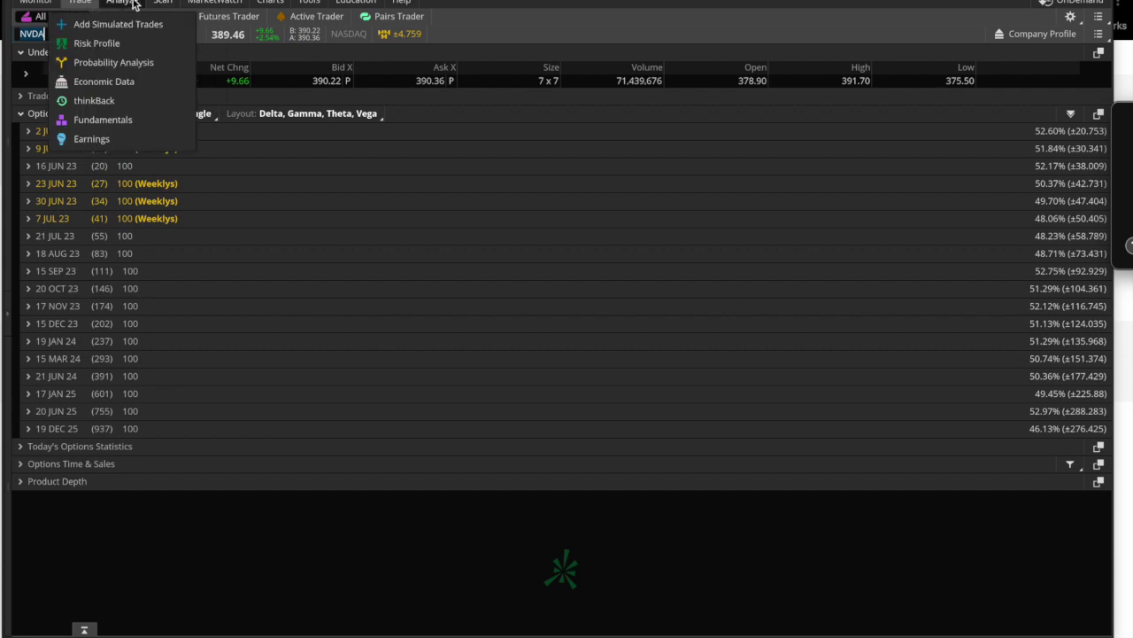
Look over the NVDA risk profile, the price charts and the stock scanner, and return to the Trade page
{"action": "left_click", "coordinate": [132, 2]}
{"action": "mouse_move", "coordinate": [307, 3]}
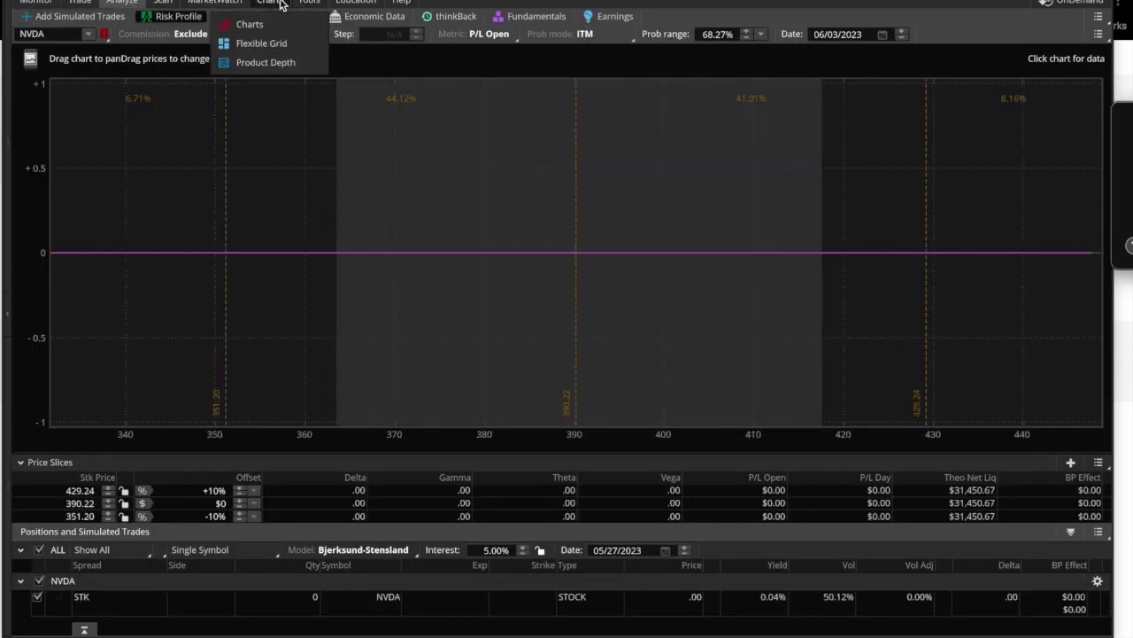
{"action": "left_click", "coordinate": [280, 4]}
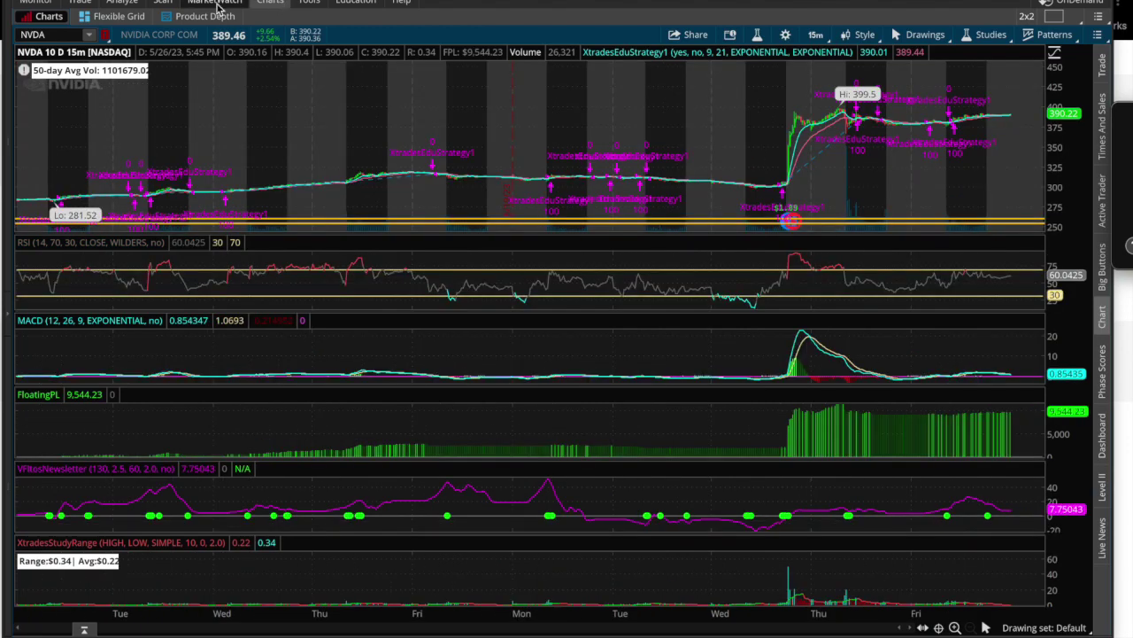
{"action": "left_click", "coordinate": [164, 5]}
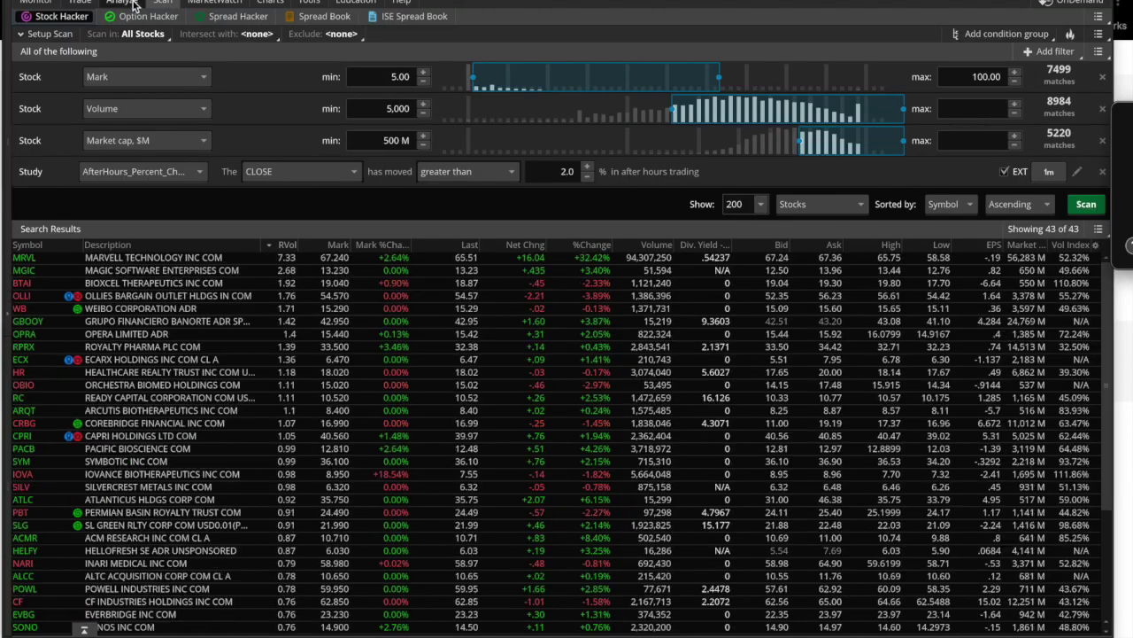
{"action": "left_click", "coordinate": [122, 4]}
{"action": "left_click", "coordinate": [81, 3]}
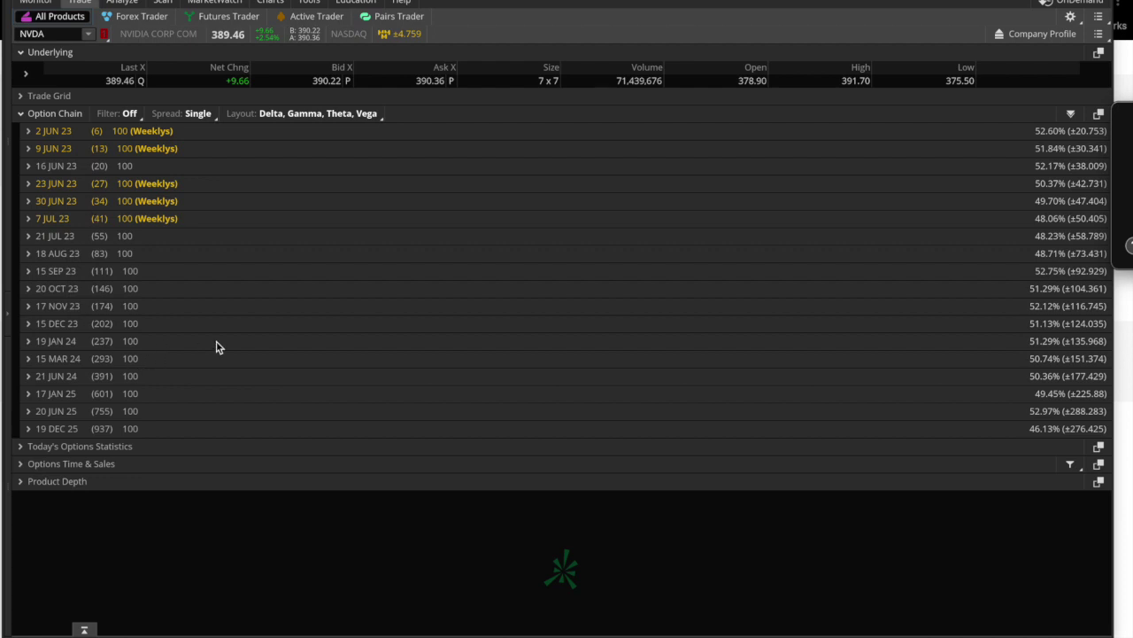
Examine the order entry area and the buy and sell order options available for NVDA
{"action": "left_click", "coordinate": [84, 628]}
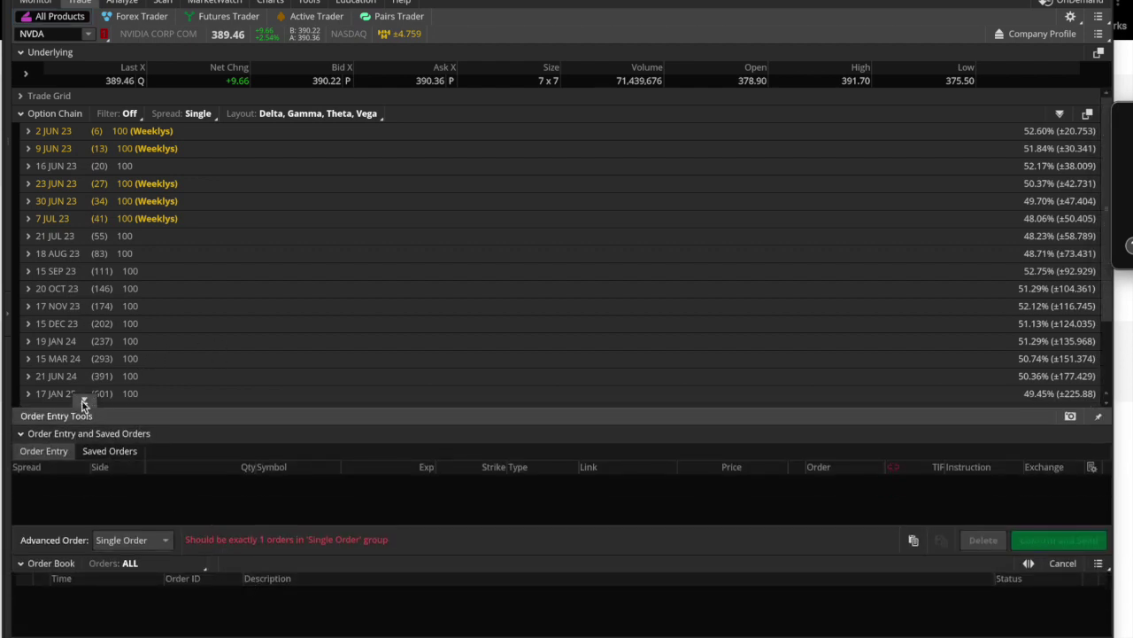
{"action": "left_click", "coordinate": [83, 403]}
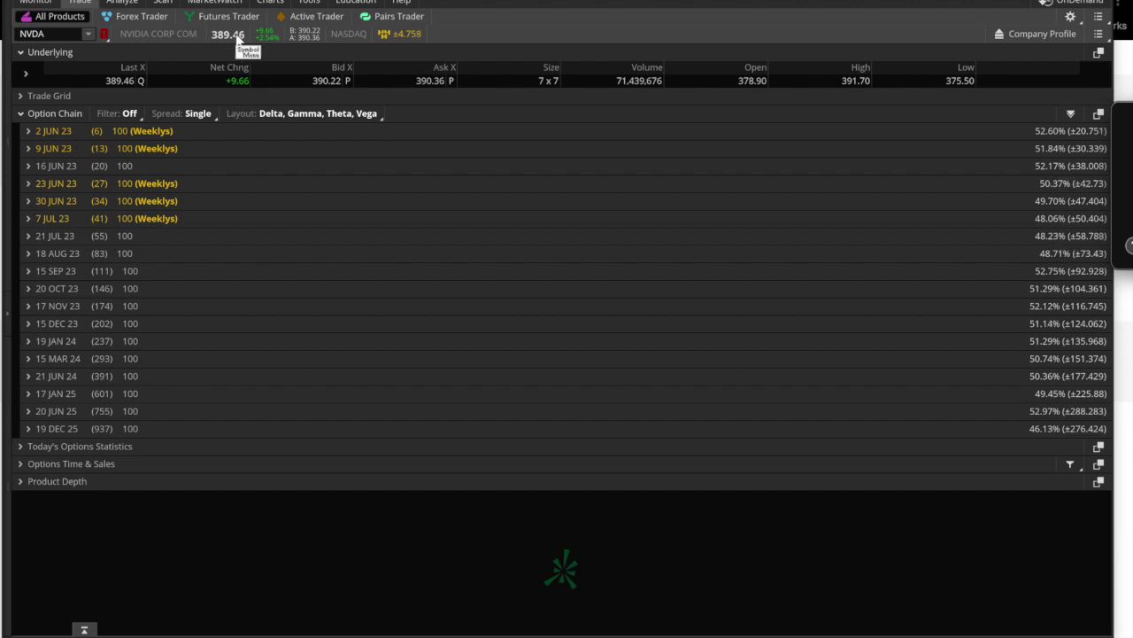
{"action": "left_click", "coordinate": [238, 38]}
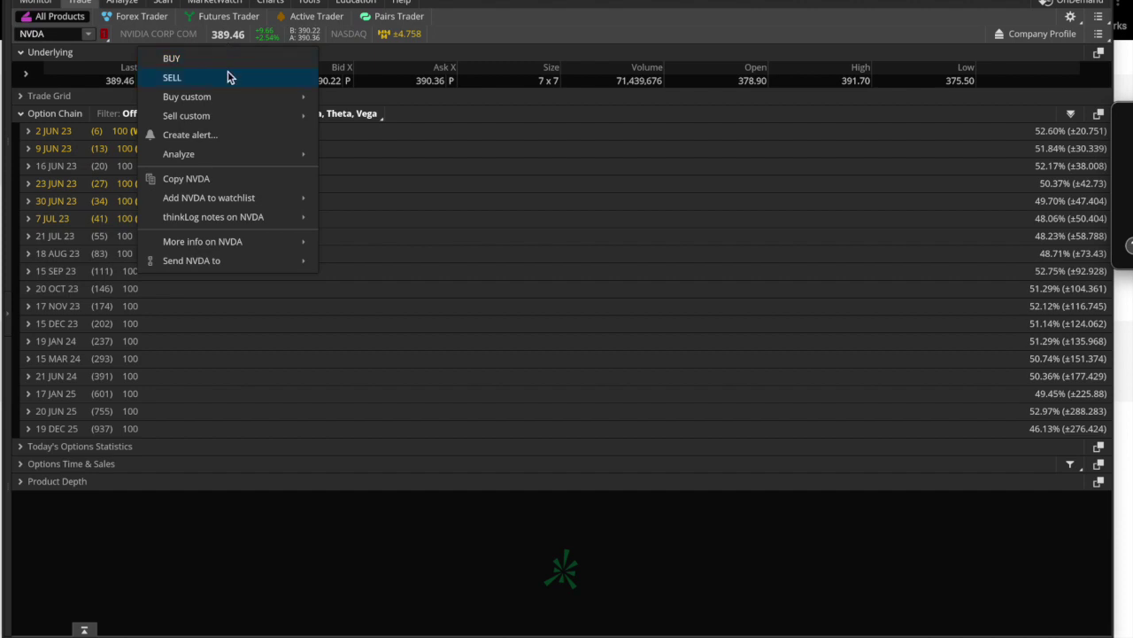
{"action": "left_click", "coordinate": [354, 35]}
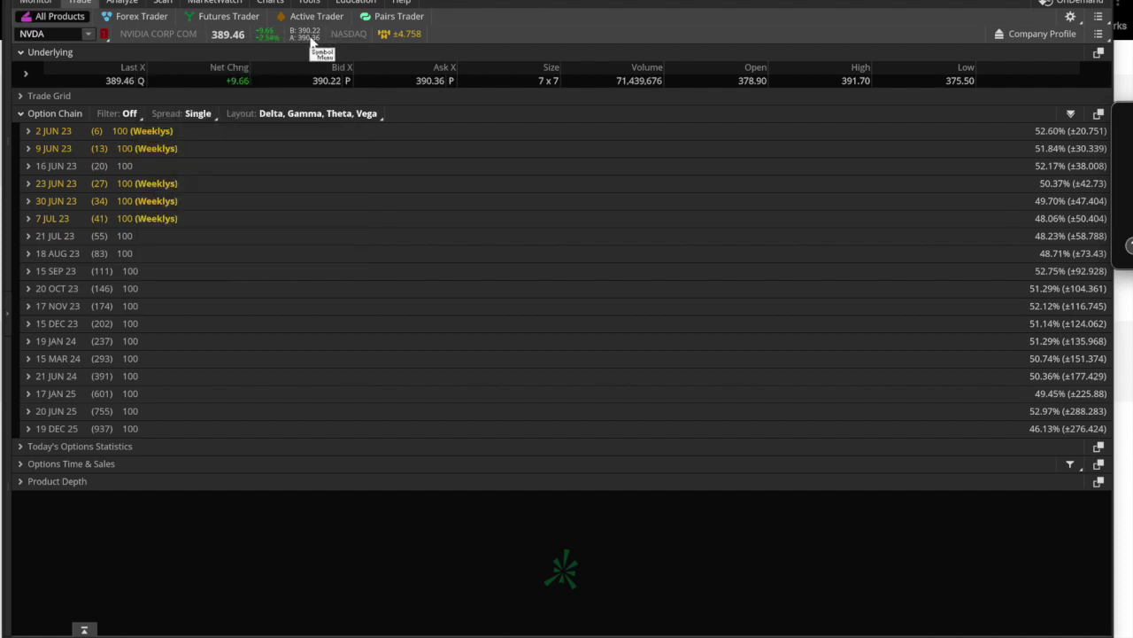
{"action": "left_click", "coordinate": [312, 40]}
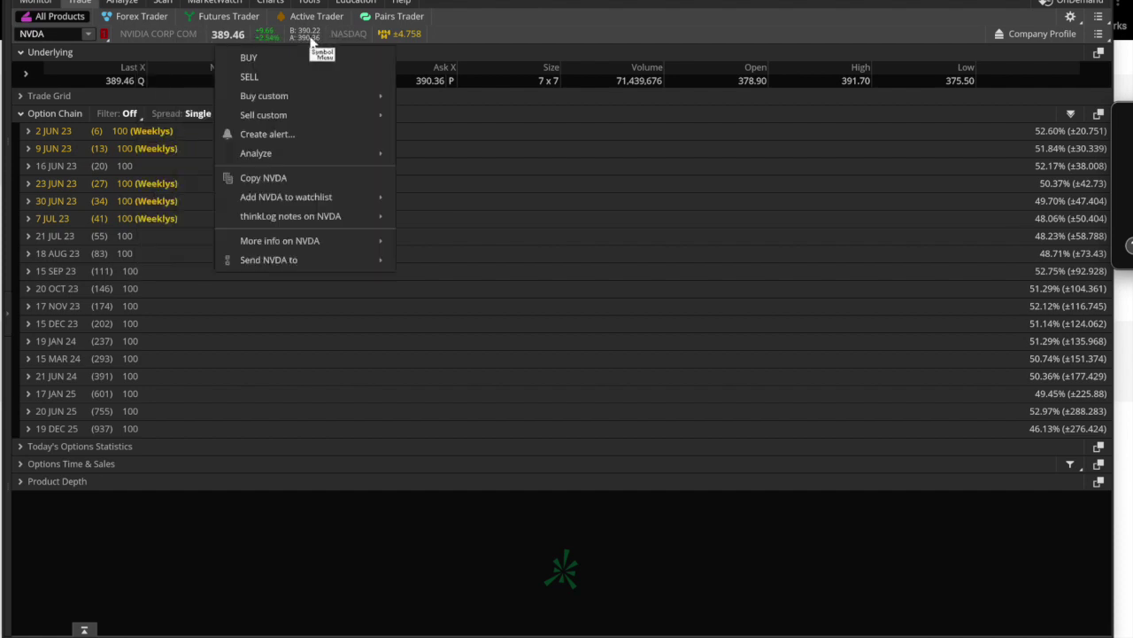
{"action": "left_click", "coordinate": [226, 43]}
{"action": "left_click", "coordinate": [222, 41]}
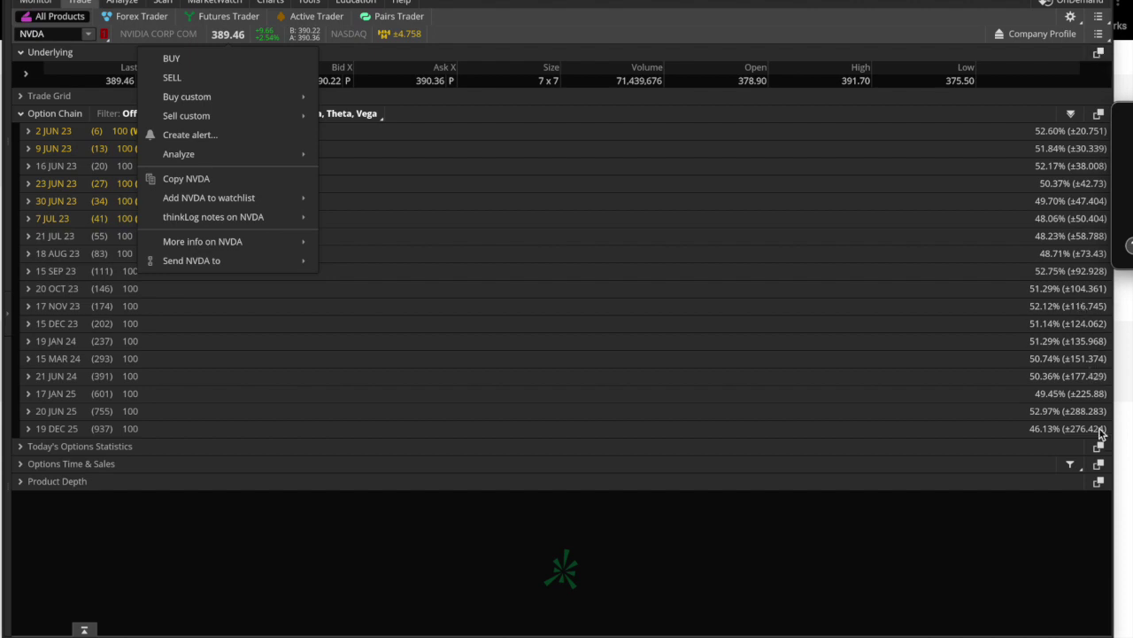
Open Active Trader and add the Dashboard gadget with the large Buy and Sell buttons to the layout
{"action": "left_click", "coordinate": [304, 18]}
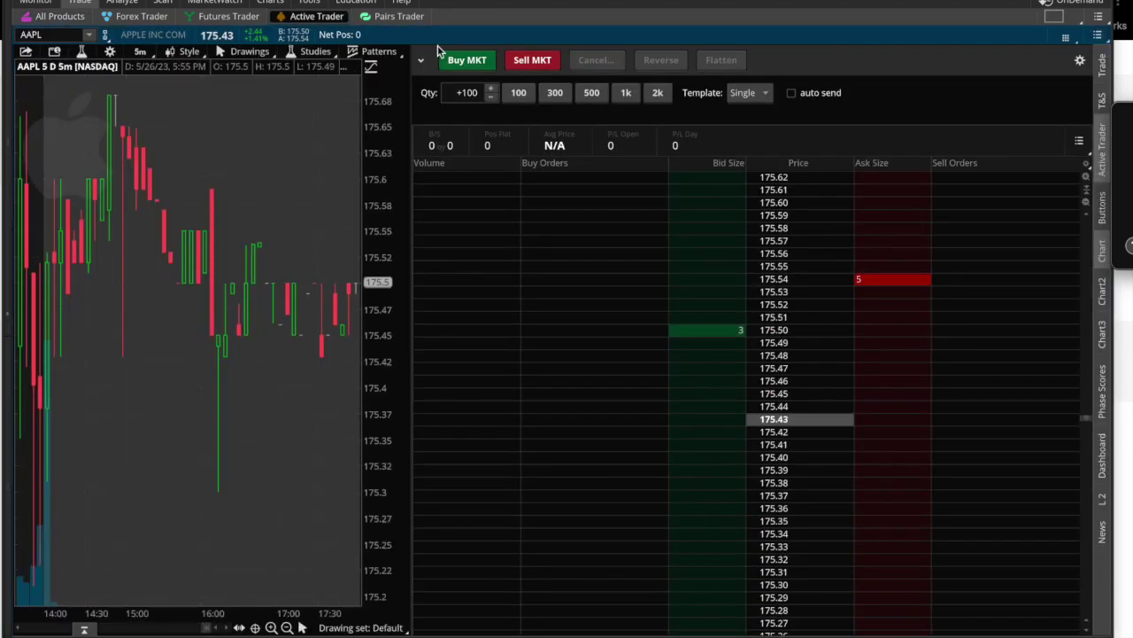
{"action": "left_click", "coordinate": [469, 60]}
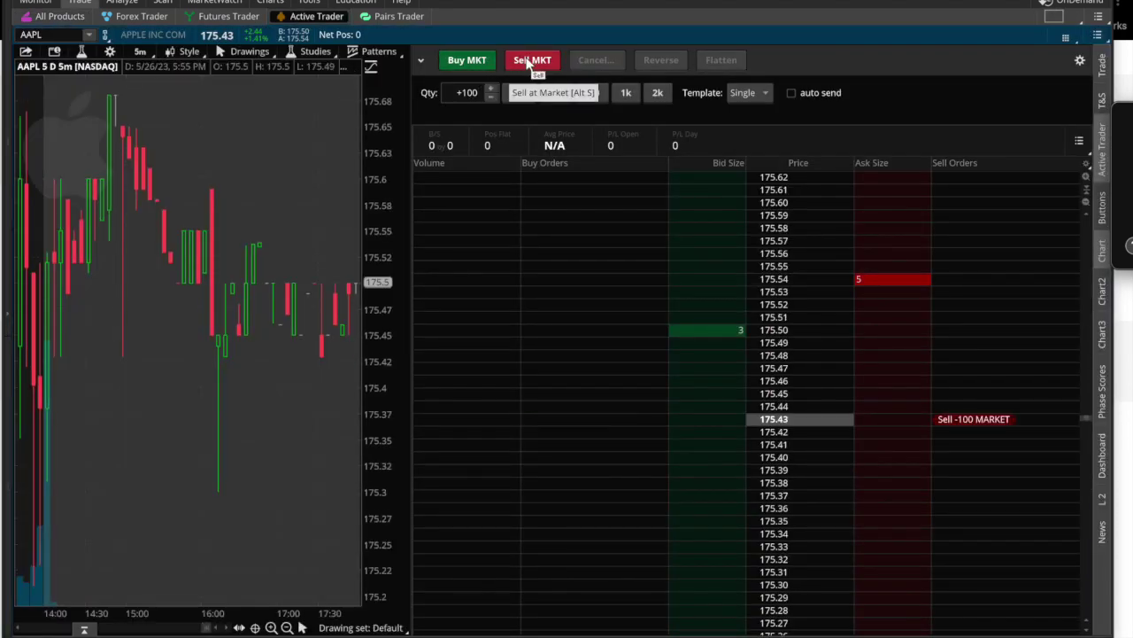
{"action": "left_click", "coordinate": [1104, 217]}
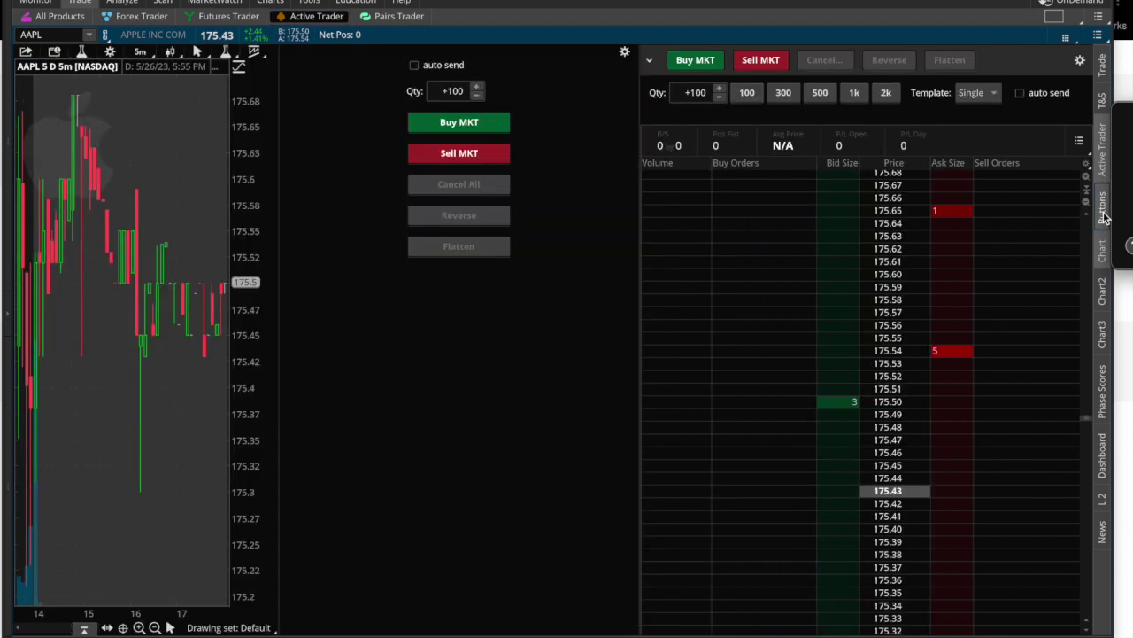
{"action": "left_click", "coordinate": [1104, 217]}
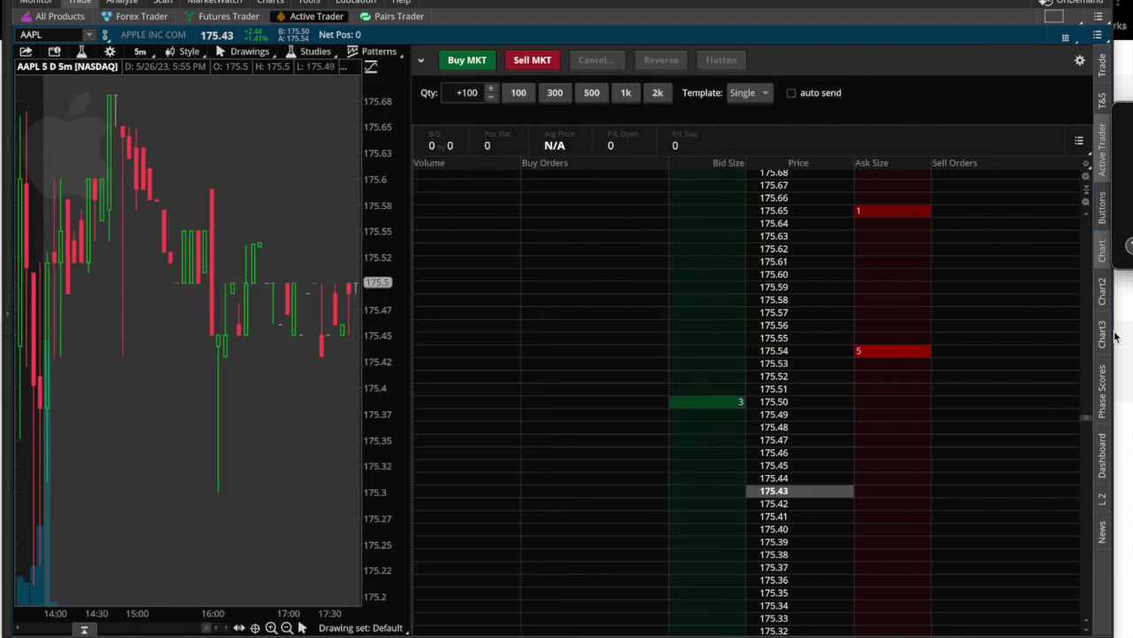
{"action": "left_click", "coordinate": [1103, 456]}
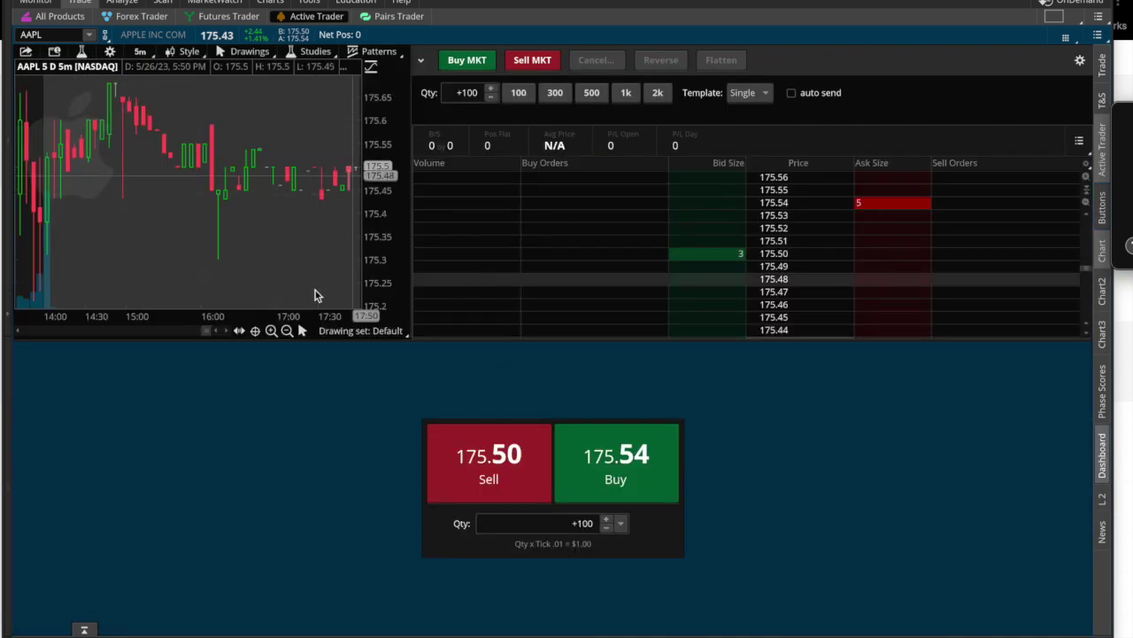
Change the Active Trader symbol to NVDA
{"action": "left_click", "coordinate": [52, 35]}
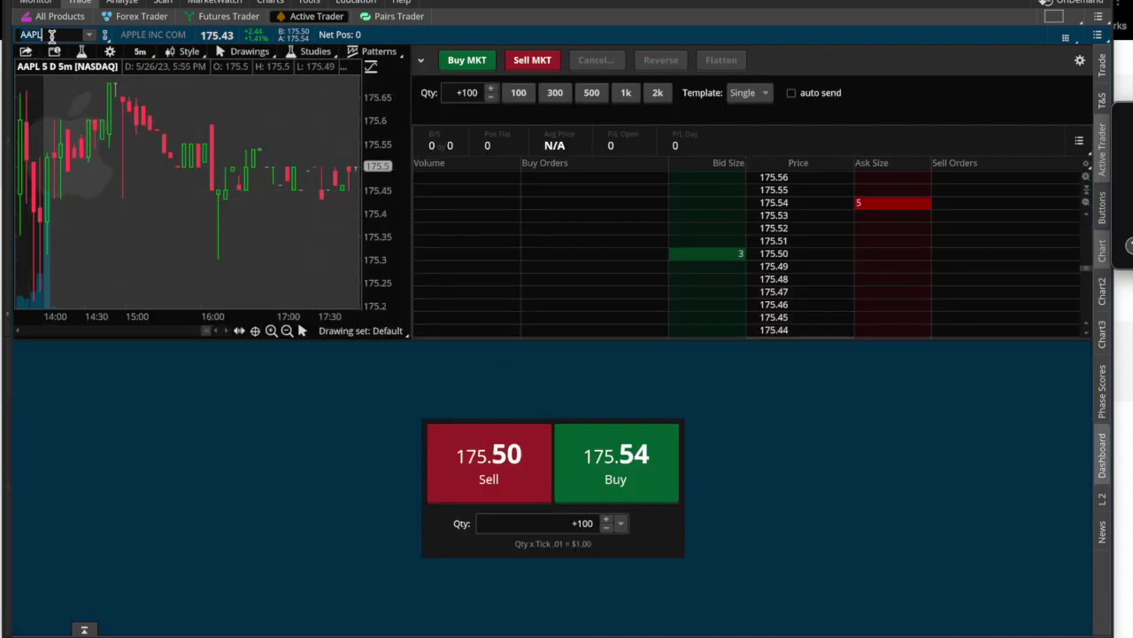
{"action": "key", "text": "BackSpace"}
{"action": "key", "text": "BackSpace"}
{"action": "key", "text": "BackSpace"}
{"action": "key", "text": "BackSpace"}
{"action": "type", "text": "NVDA"}
{"action": "key", "text": "Return"}
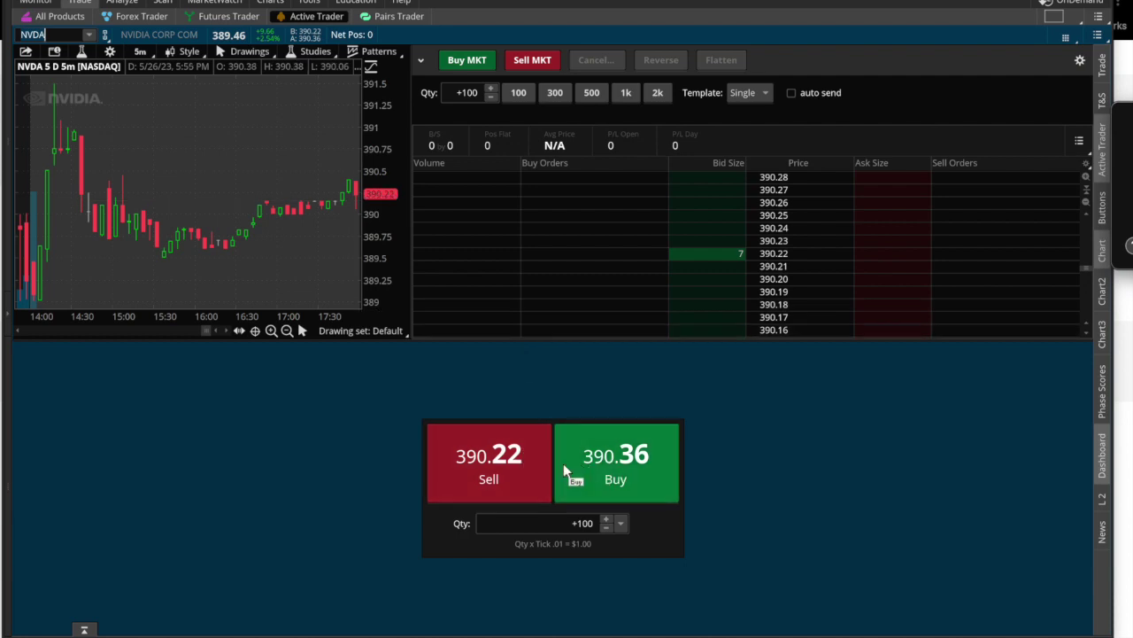
Return to All Products and create a custom NVDA buy order with an OCO bracket
{"action": "left_click", "coordinate": [85, 16]}
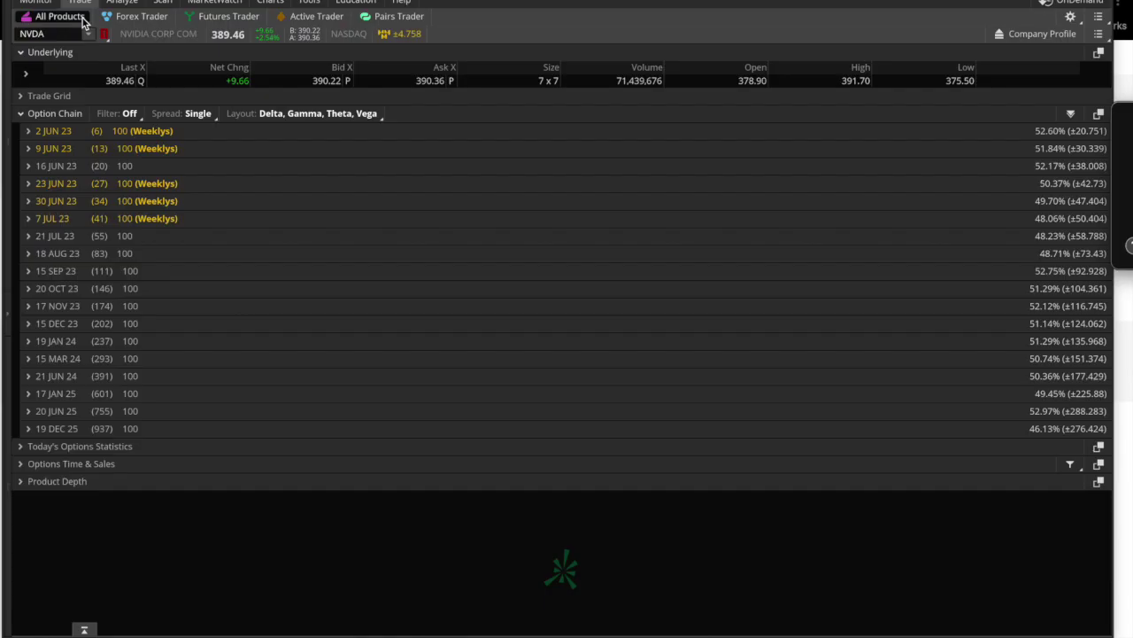
{"action": "left_click", "coordinate": [228, 34]}
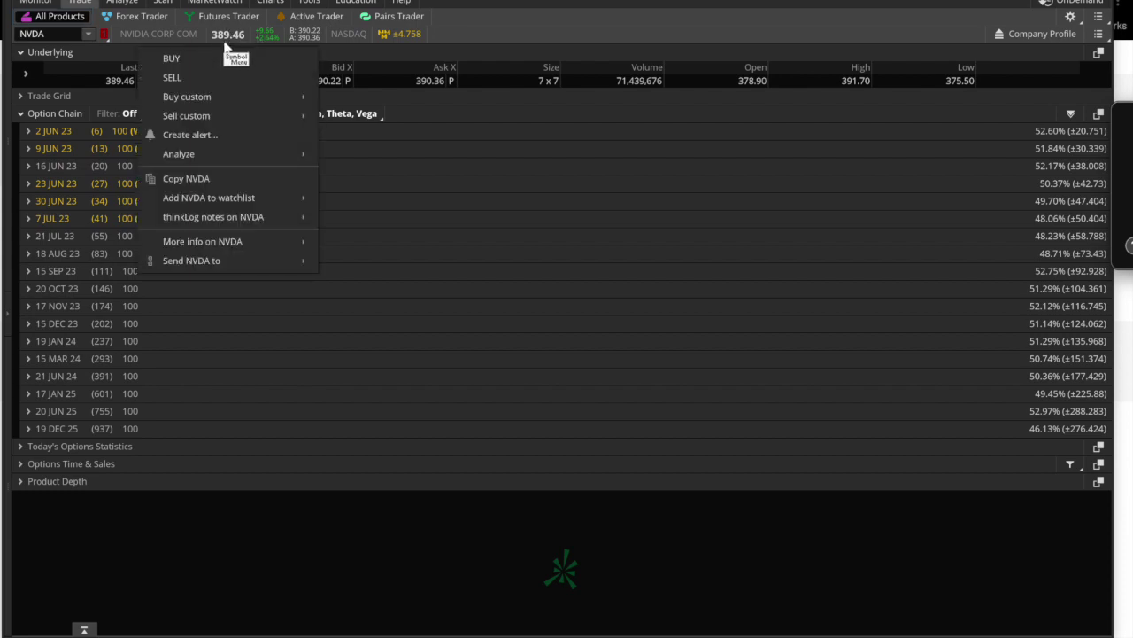
{"action": "mouse_move", "coordinate": [251, 101]}
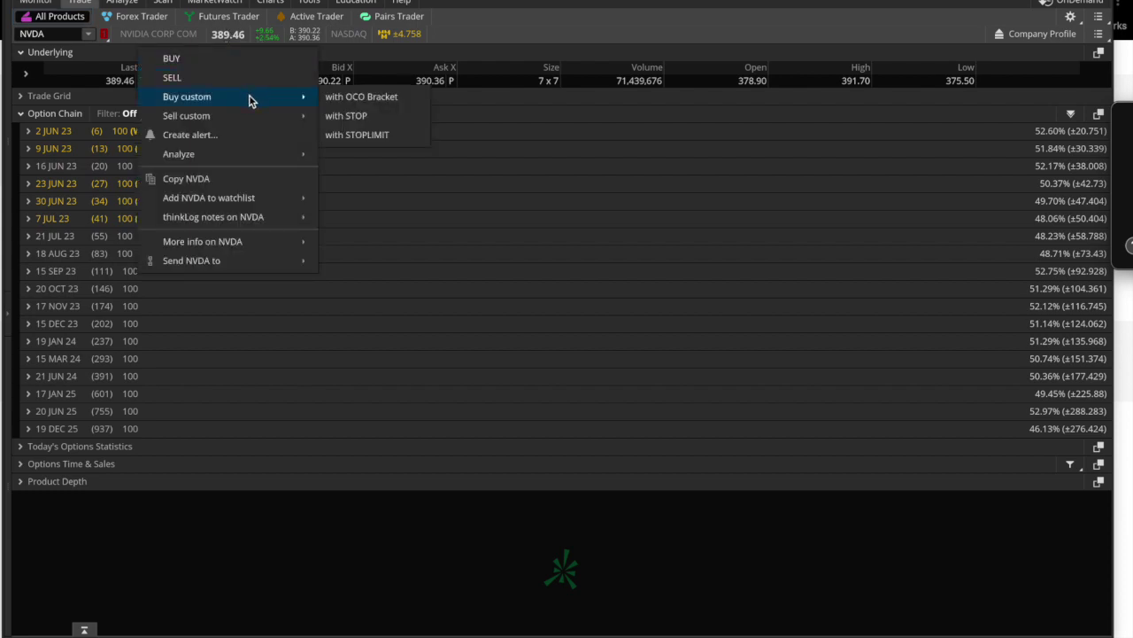
{"action": "left_click", "coordinate": [349, 99]}
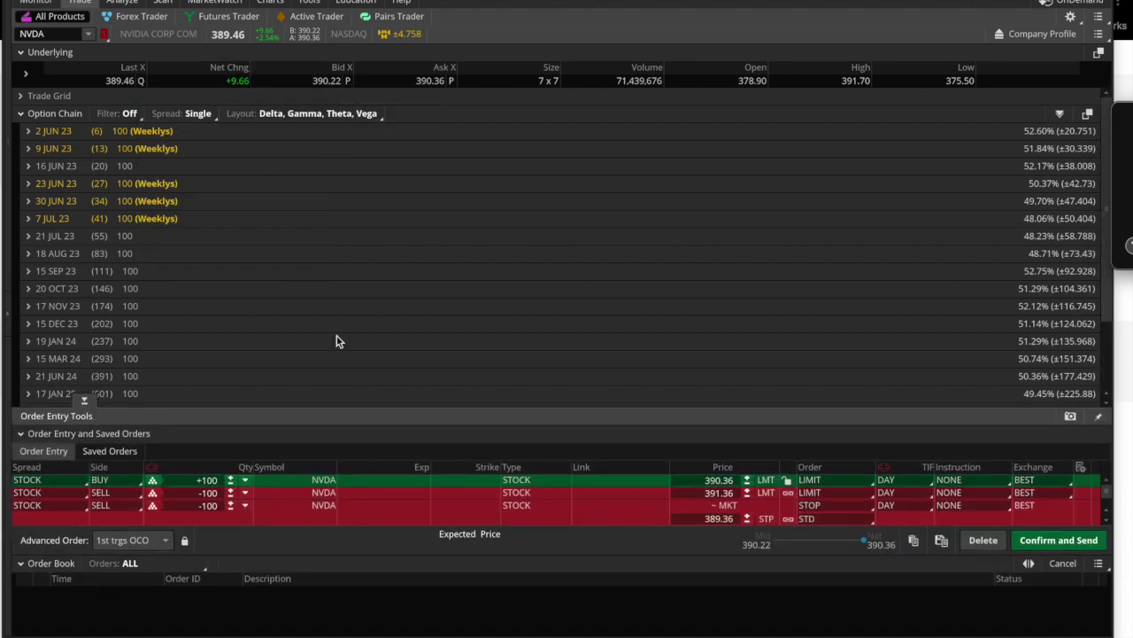
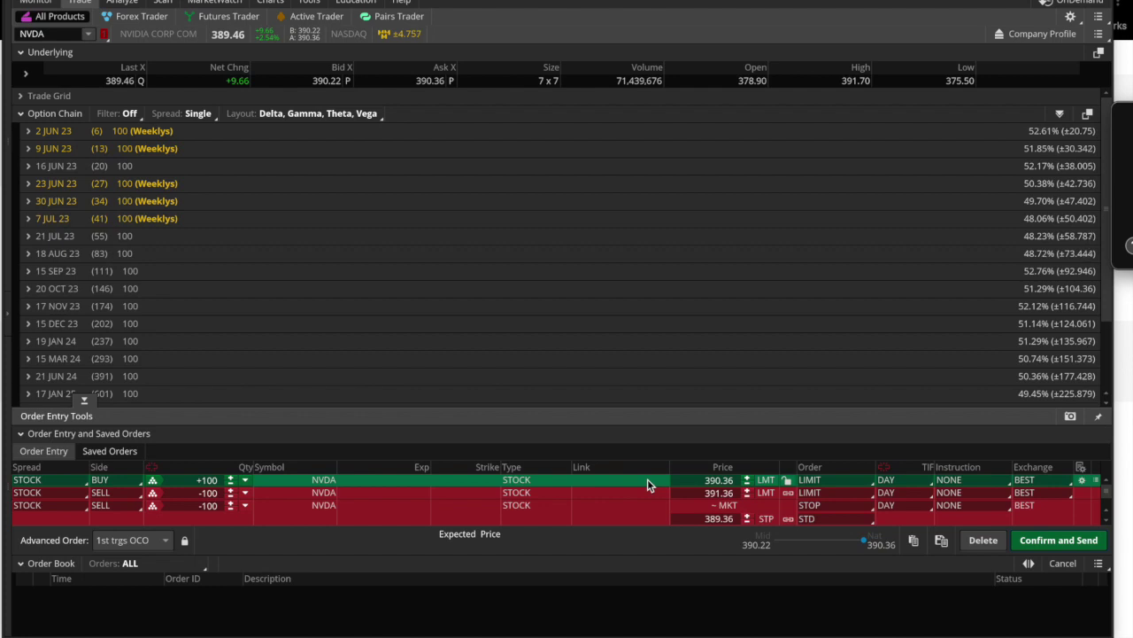
Switch to Excel to show the Income worksheet with the Gains chart
{"action": "key", "text": "super+Tab"}
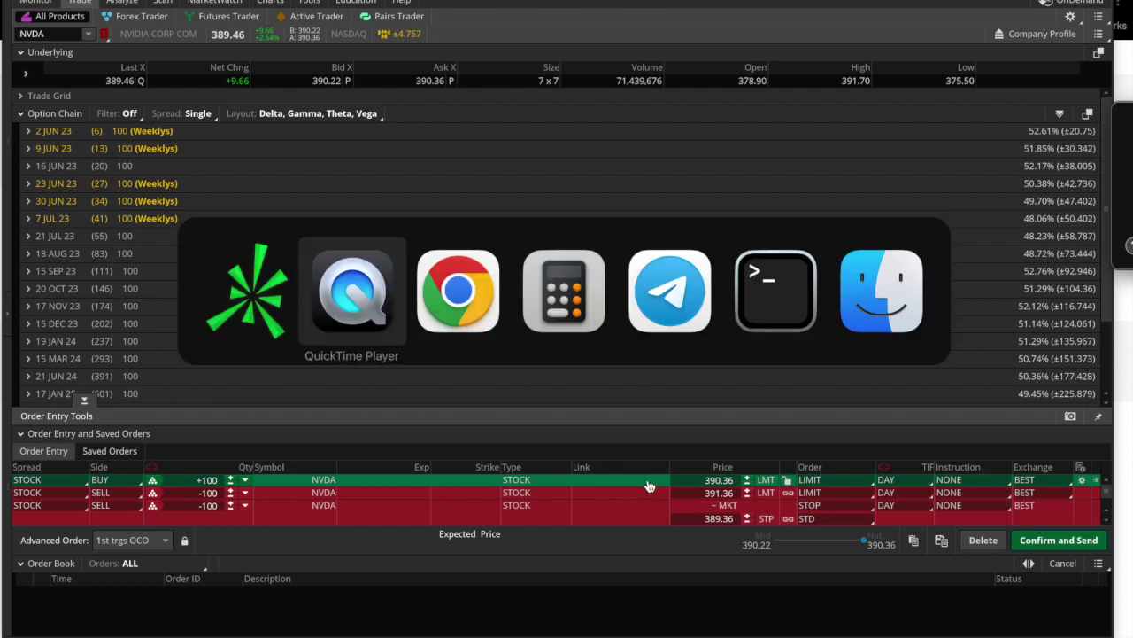
{"action": "key", "text": "super+Tab"}
{"action": "key", "text": "super+Tab"}
{"action": "key", "text": "super+Tab"}
{"action": "key", "text": "super+Tab"}
{"action": "key", "text": "super+Tab"}
{"action": "key", "text": "super+Tab"}
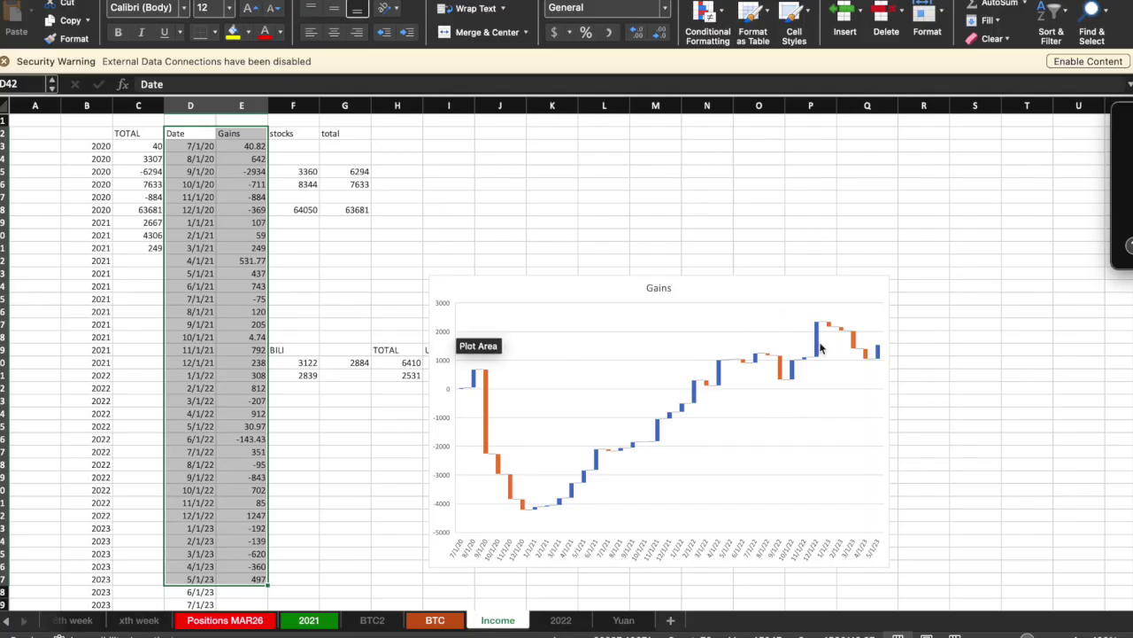
Examine the monthly bars of the Gains chart and clear the data range selection by selecting empty cell L43
{"action": "mouse_move", "coordinate": [479, 412]}
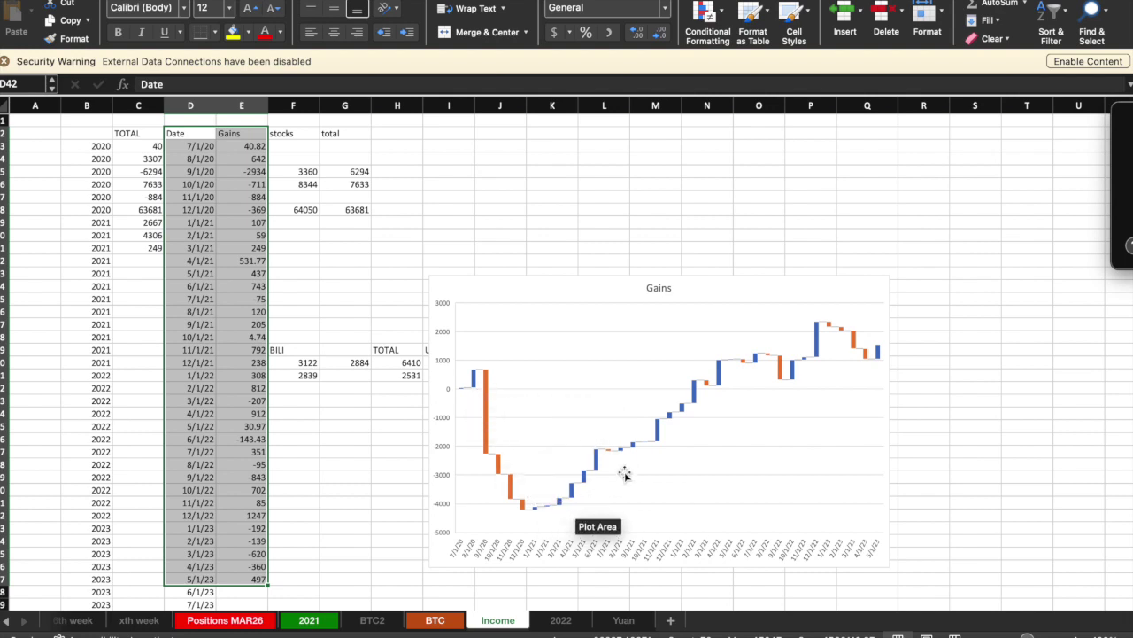
{"action": "mouse_move", "coordinate": [879, 353]}
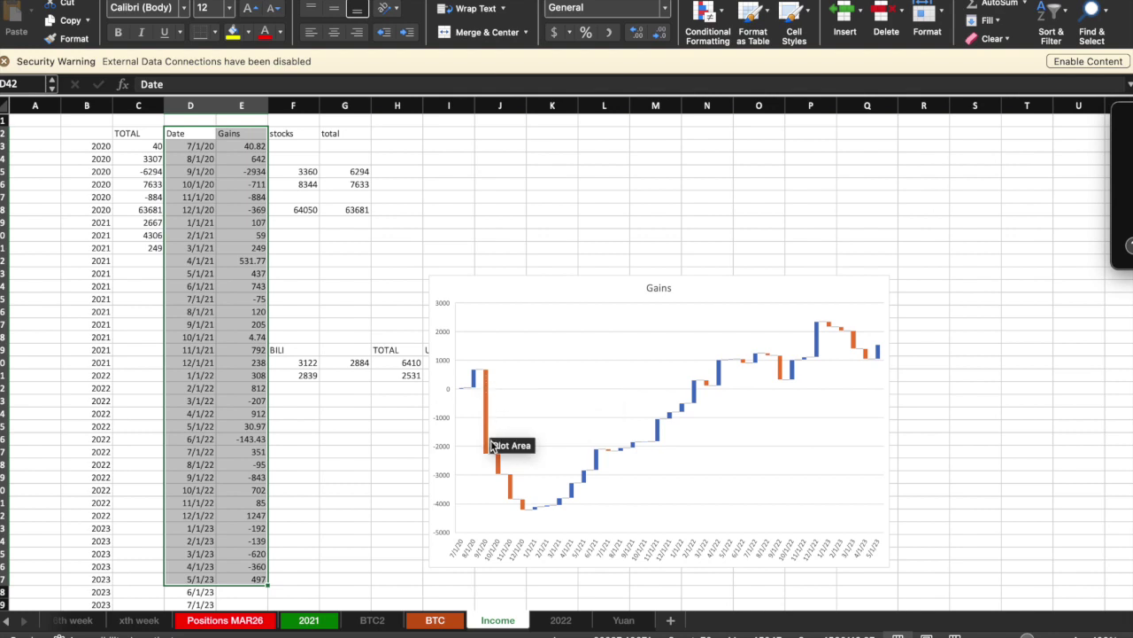
{"action": "mouse_move", "coordinate": [500, 477]}
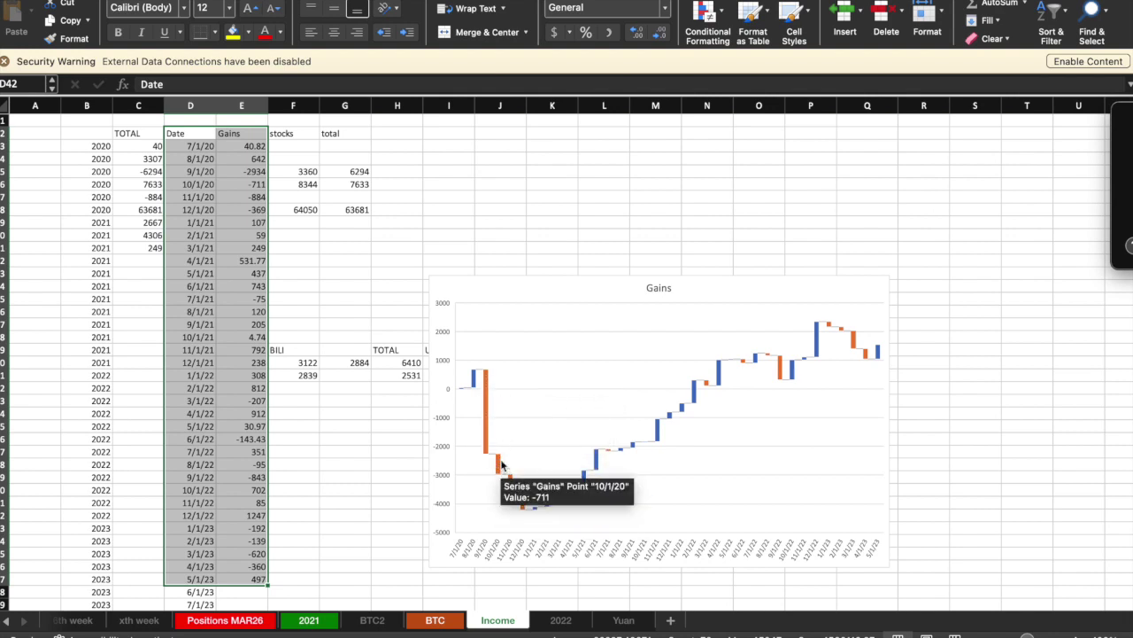
{"action": "mouse_move", "coordinate": [488, 450]}
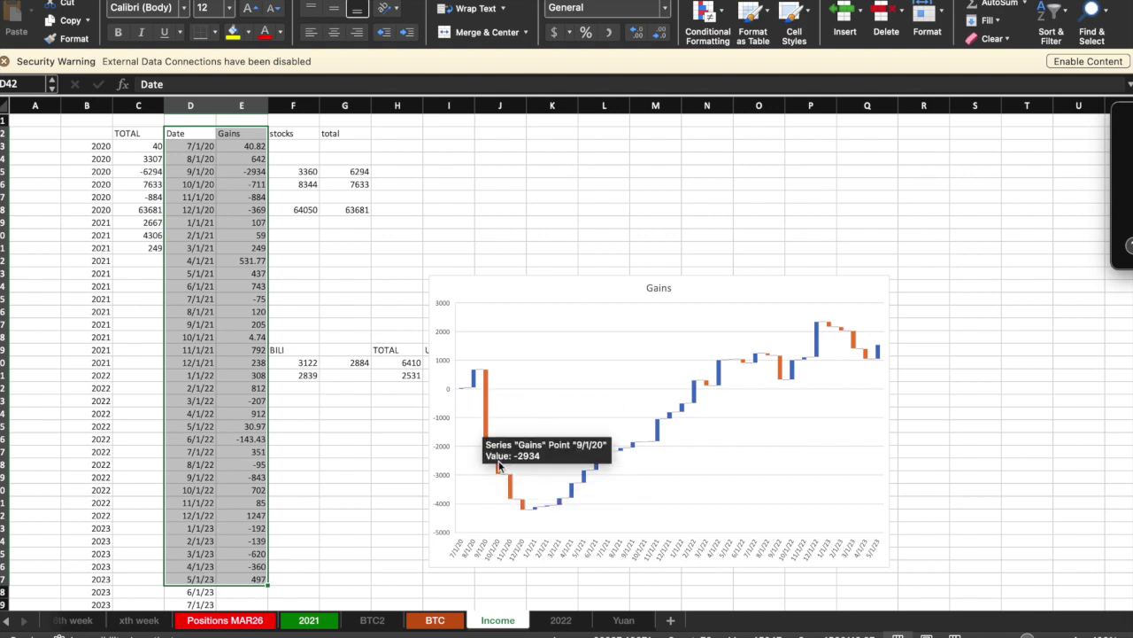
{"action": "mouse_move", "coordinate": [660, 433]}
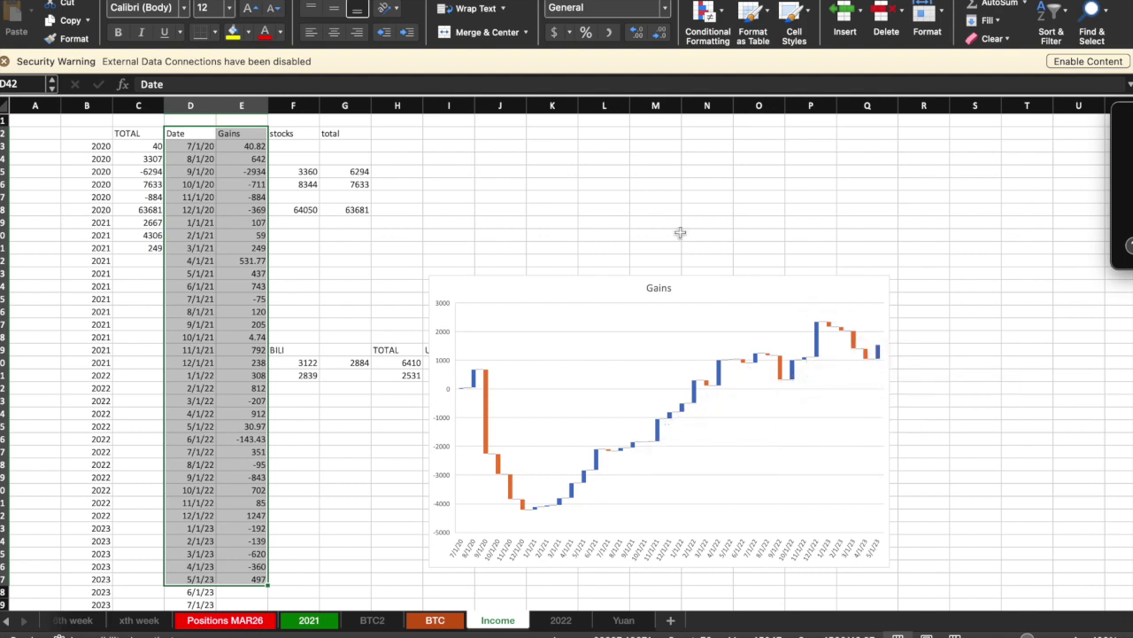
{"action": "left_click", "coordinate": [605, 145]}
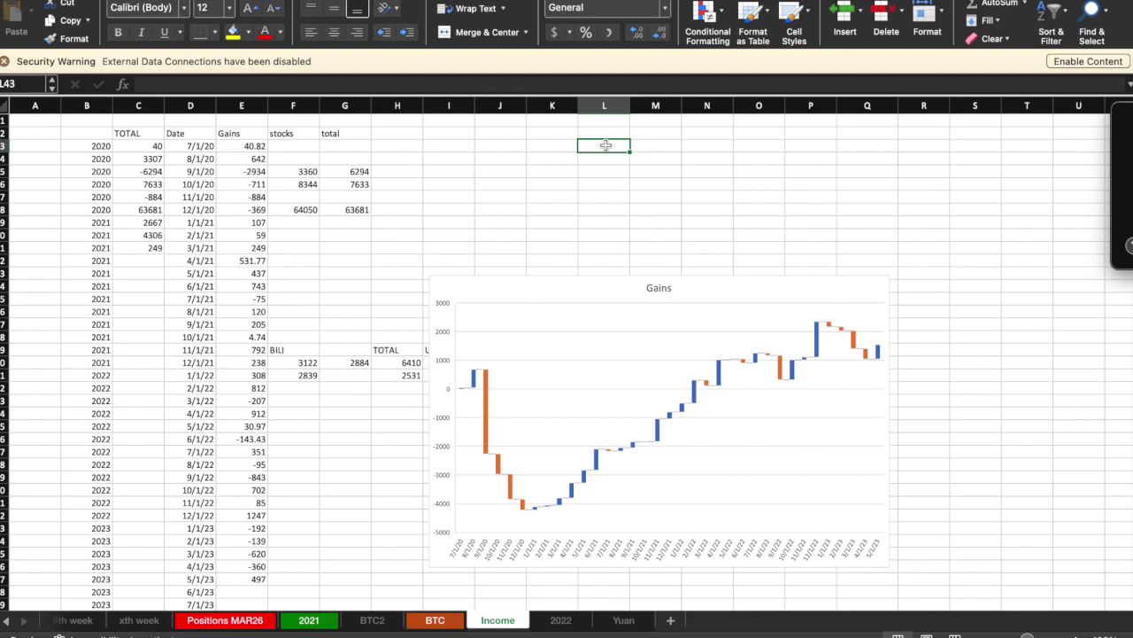
Check the buy price in the thinkorswim order, then return to Excel and enter 390.36 in L43 with the label Entry in K43
{"action": "key", "text": "super+Tab"}
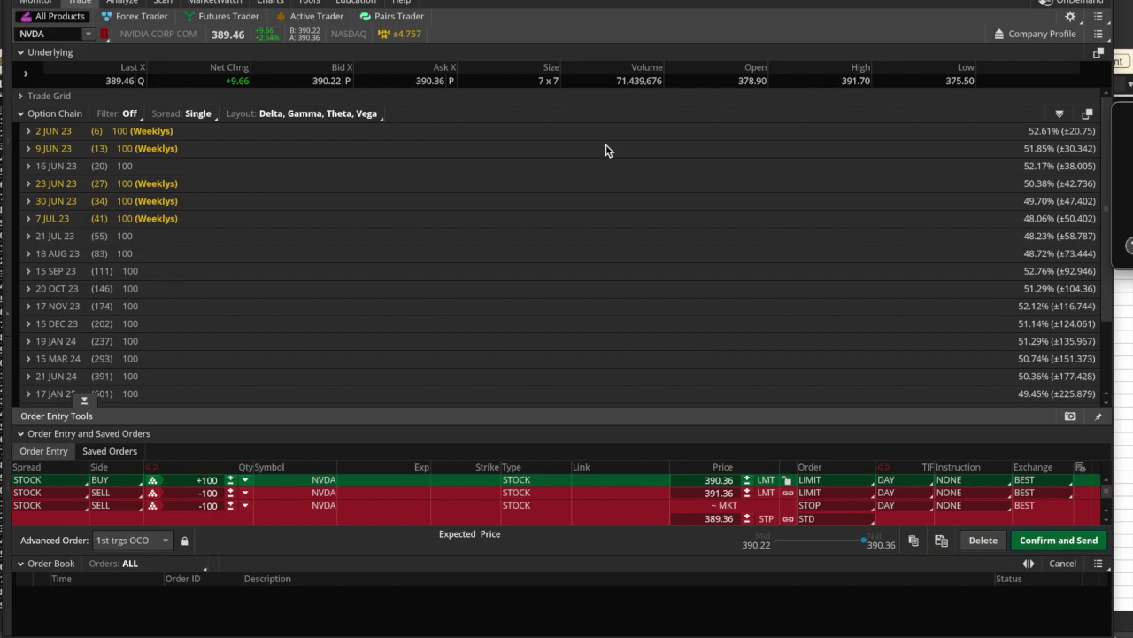
{"action": "key", "text": "super+Tab"}
{"action": "type", "text": "390.36"}
{"action": "key", "text": "Left"}
{"action": "type", "text": "Entry"}
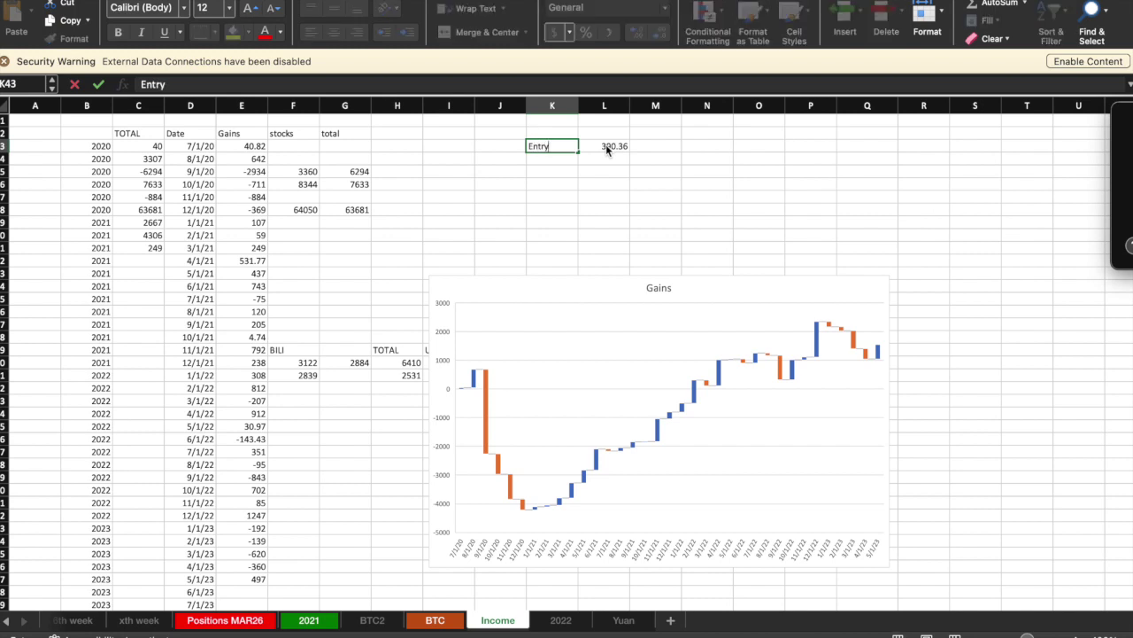
{"action": "key", "text": "Return"}
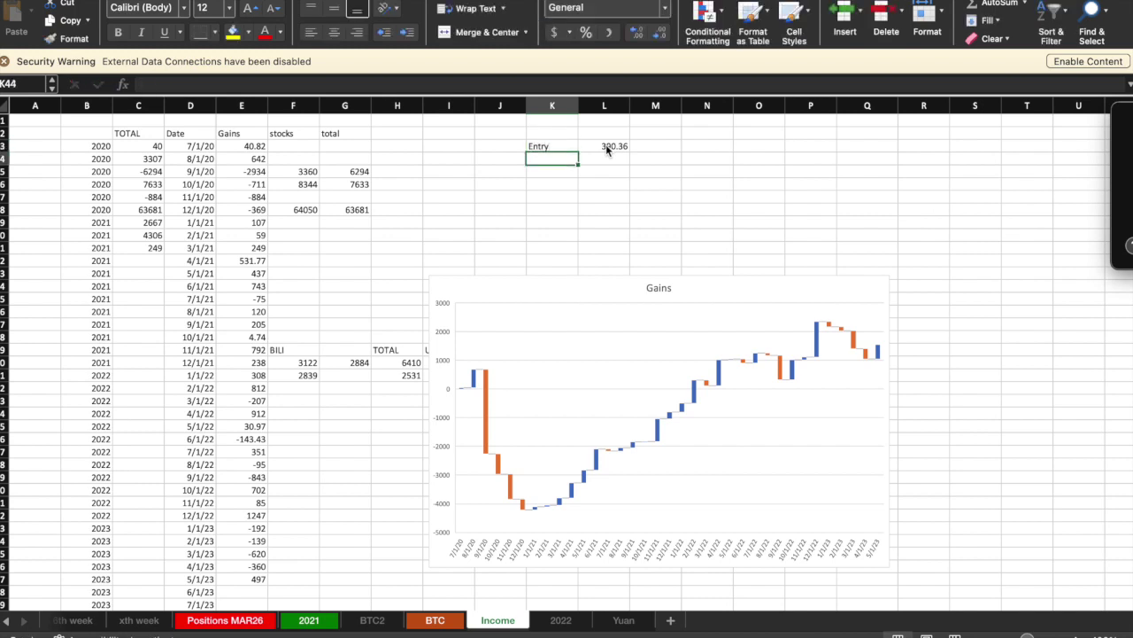
Label K44 as PT and enter the profit target price 391.36 in L44
{"action": "type", "text": "PT"}
{"action": "key", "text": "Tab"}
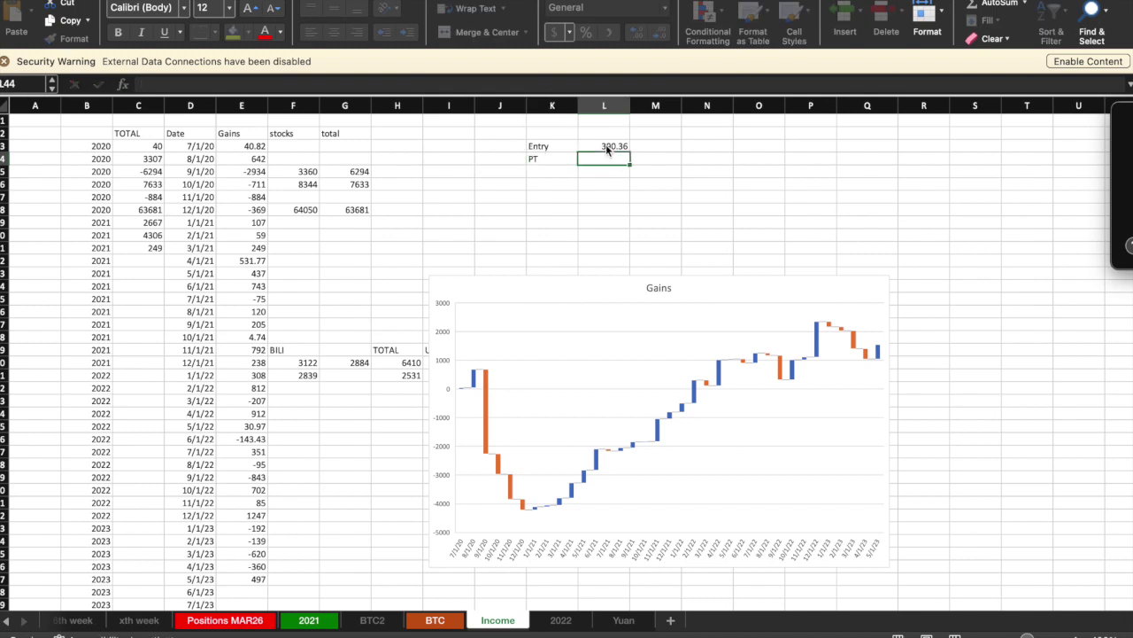
{"action": "type", "text": "391.36"}
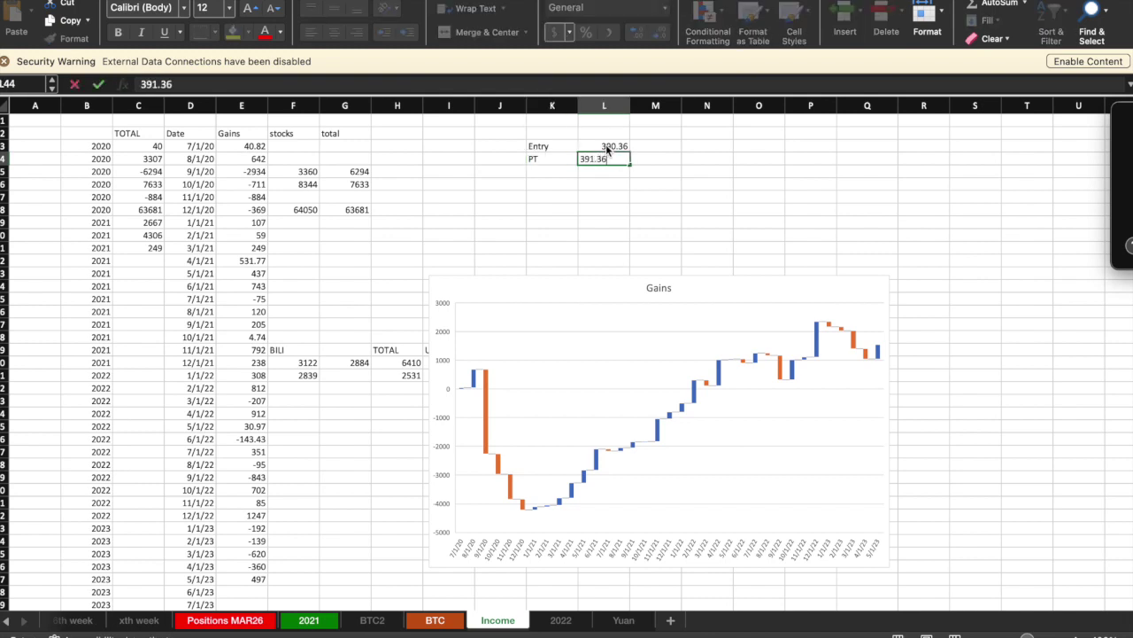
{"action": "key", "text": "Tab"}
Calculate the profit target's gain over the entry price in M44 with the formula =(L44/L43)-1
{"action": "type", "text": "="}
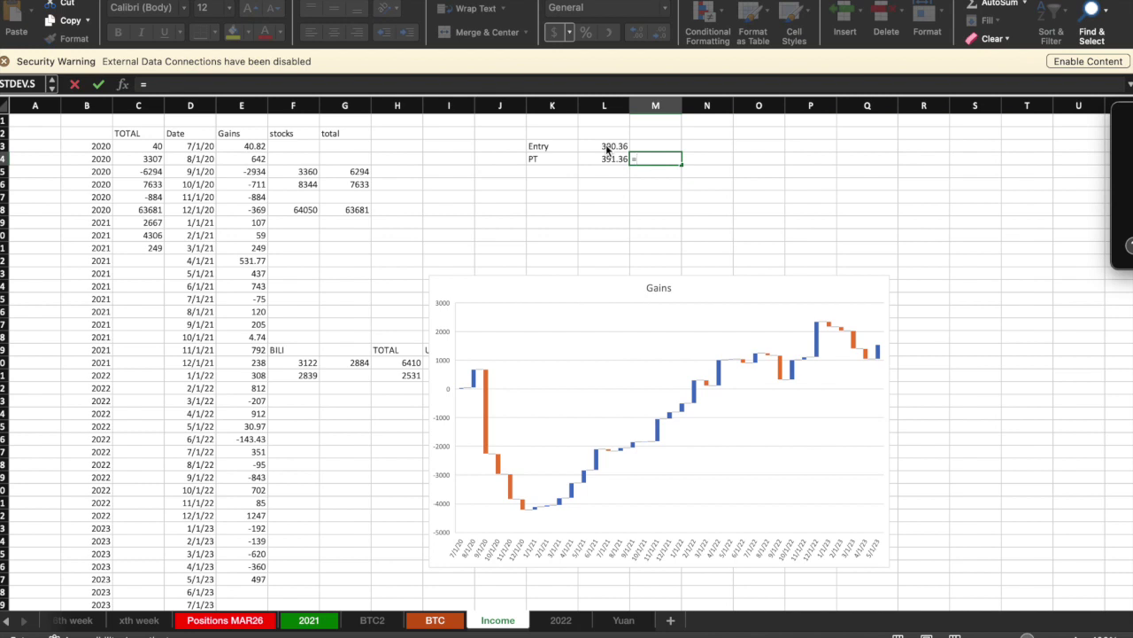
{"action": "type", "text": "("}
{"action": "left_click", "coordinate": [607, 152]}
{"action": "type", "text": "4/"}
{"action": "left_click", "coordinate": [607, 147]}
{"action": "type", "text": ")"}
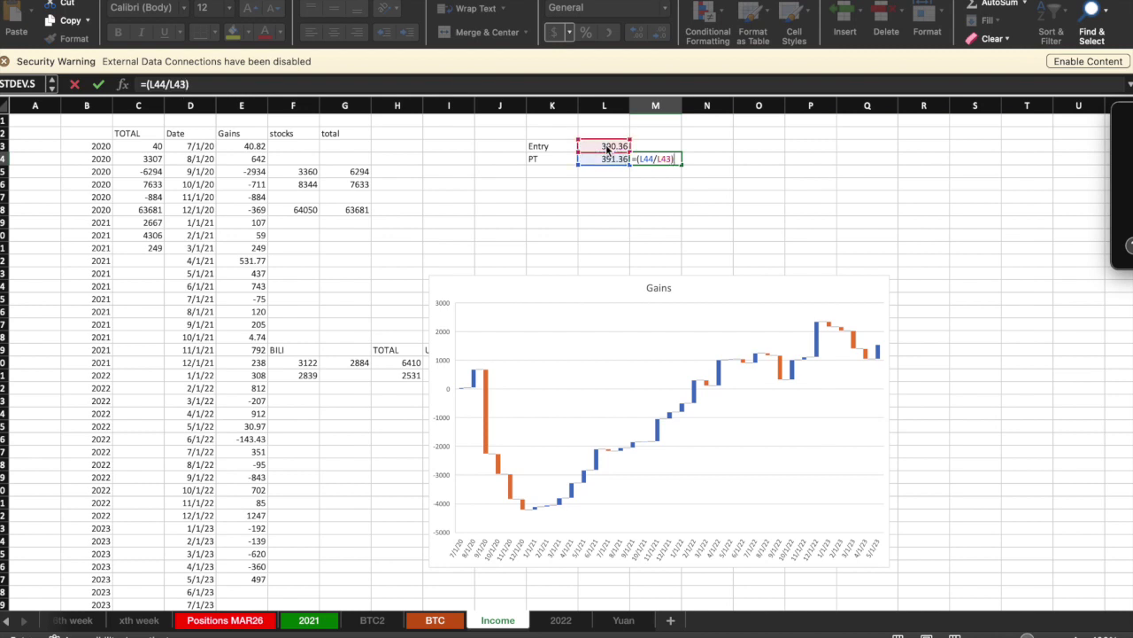
{"action": "type", "text": "-1"}
{"action": "key", "text": "Return"}
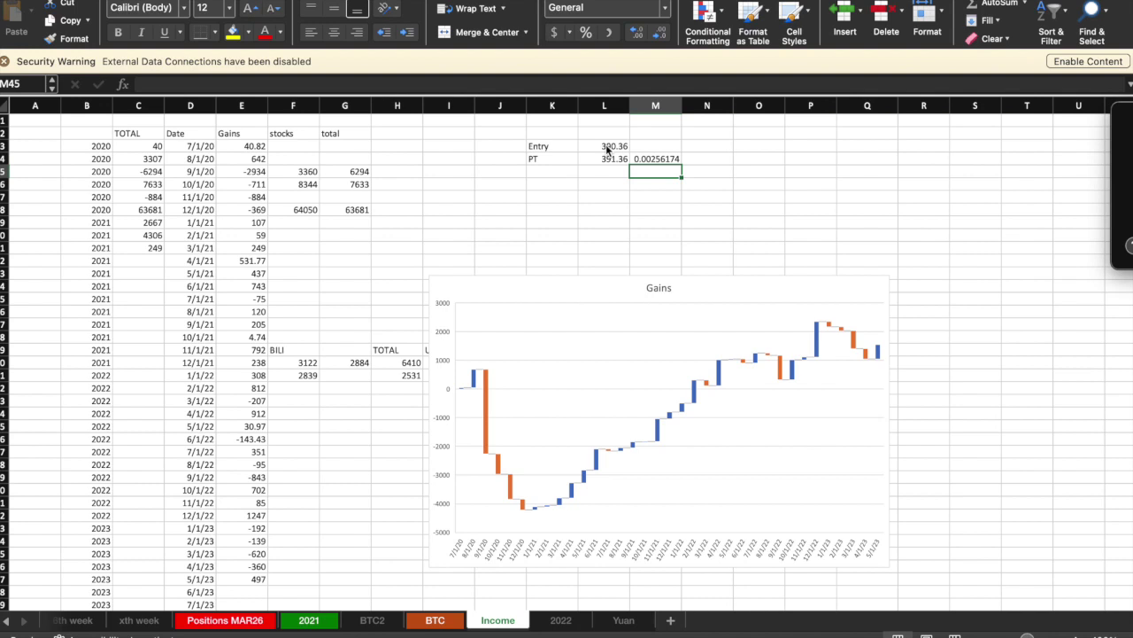
Select M44 and dismiss the security warning about disabled external data connections
{"action": "key", "text": "Up"}
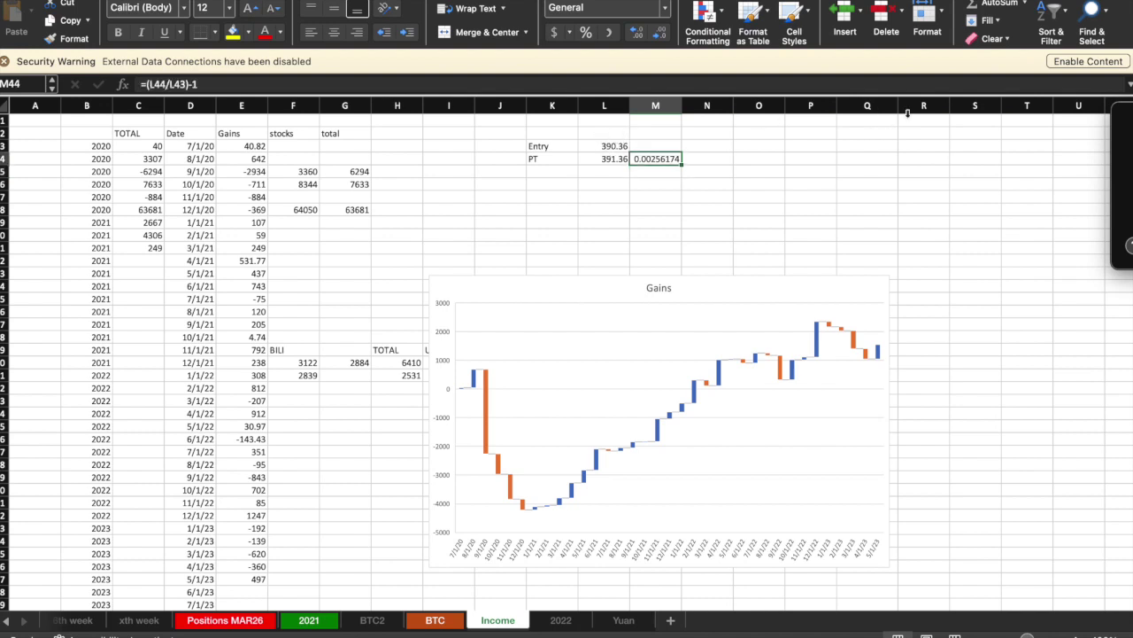
{"action": "left_click", "coordinate": [4, 62]}
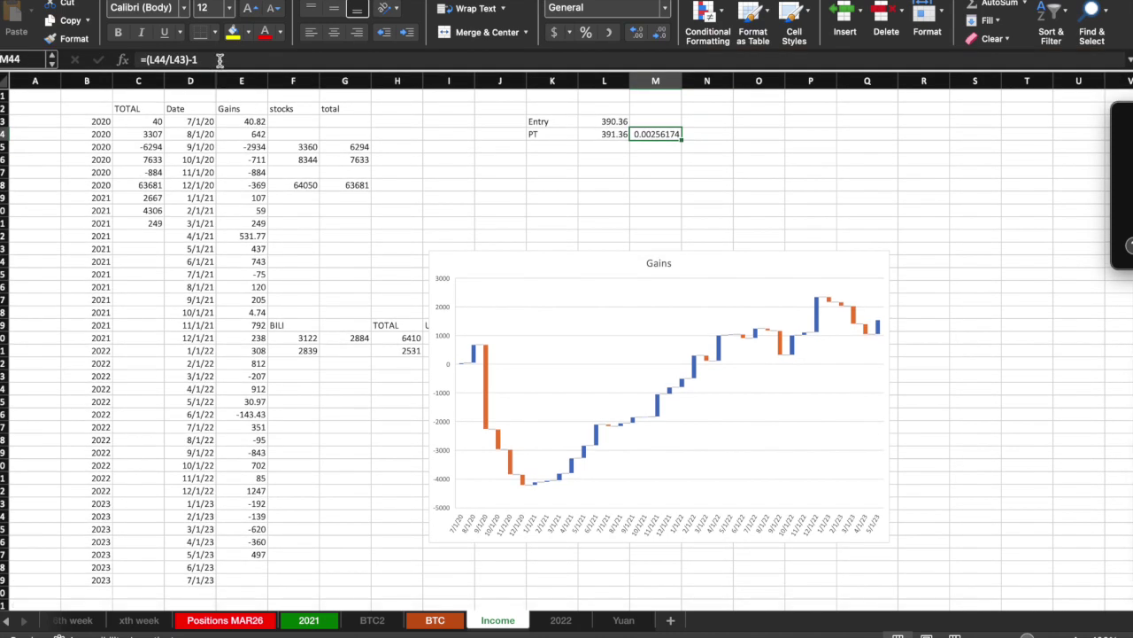
Remove the -1 from the formula in M44, leaving only the ratio of L44 to L43
{"action": "left_click", "coordinate": [219, 60]}
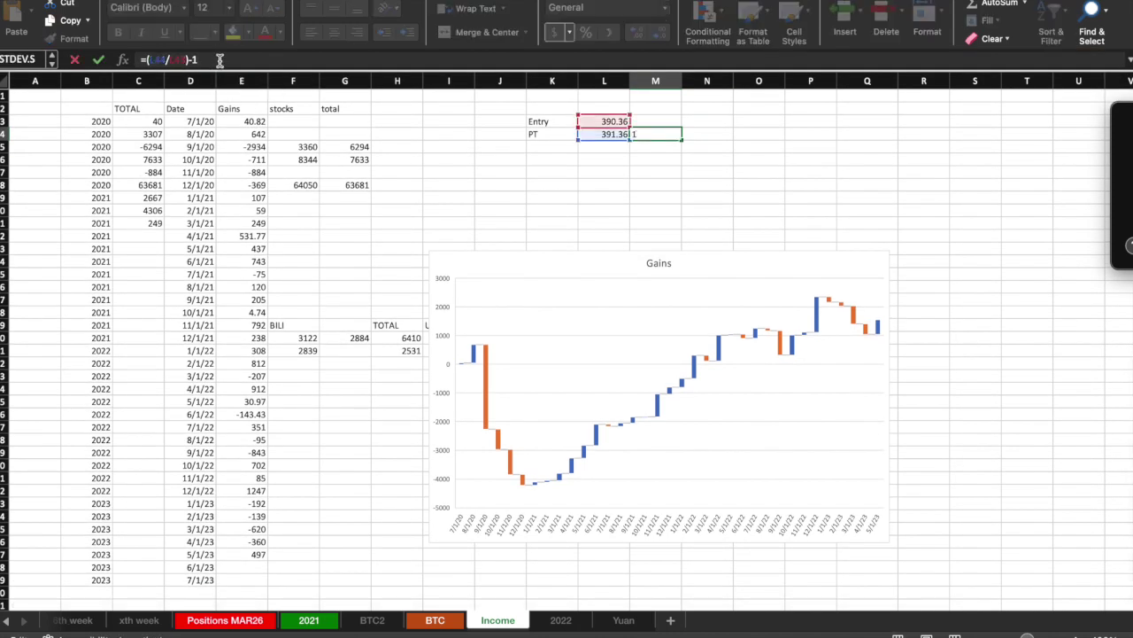
{"action": "key", "text": "BackSpace"}
{"action": "key", "text": "BackSpace"}
{"action": "key", "text": "Return"}
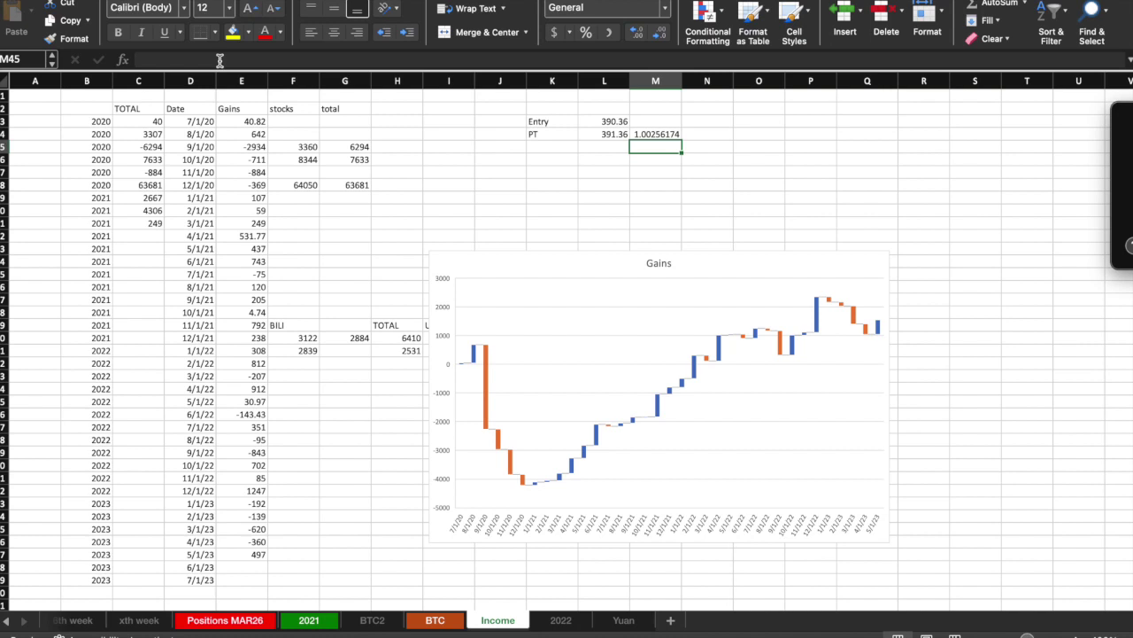
Replace the contents of M44 with the percentage gain formula =(L44-L43)/L43
{"action": "key", "text": "Up"}
{"action": "key", "text": "Delete"}
{"action": "type", "text": "=("}
{"action": "key", "text": "Left"}
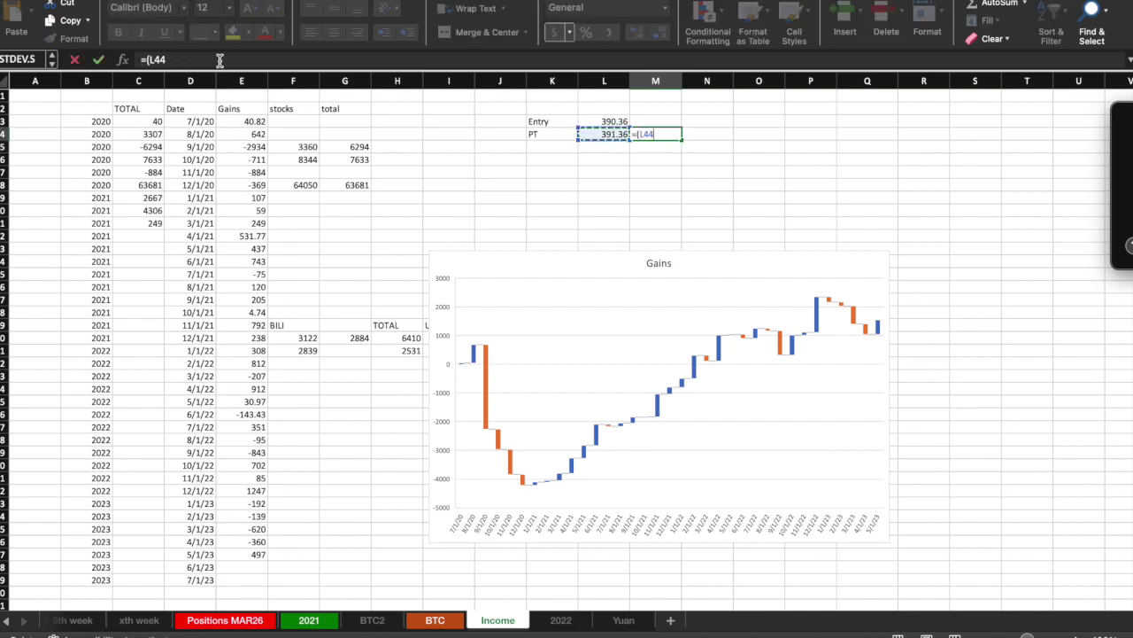
{"action": "type", "text": "-"}
{"action": "key", "text": "Up"}
{"action": "key", "text": "Left"}
{"action": "type", "text": ")/"}
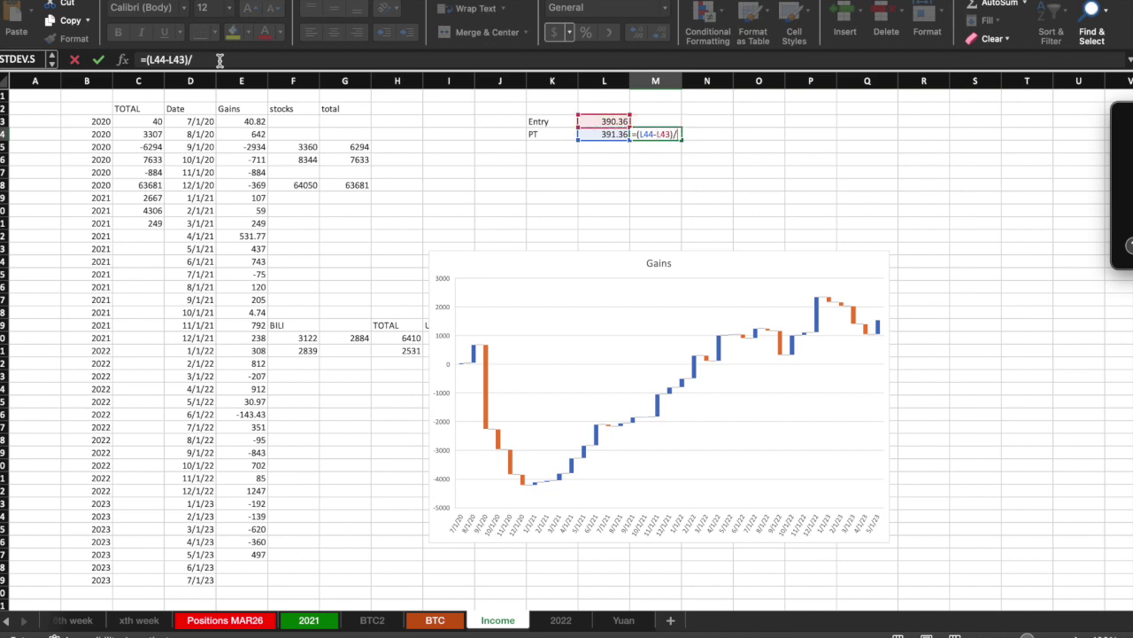
{"action": "key", "text": "Left"}
{"action": "key", "text": "Up"}
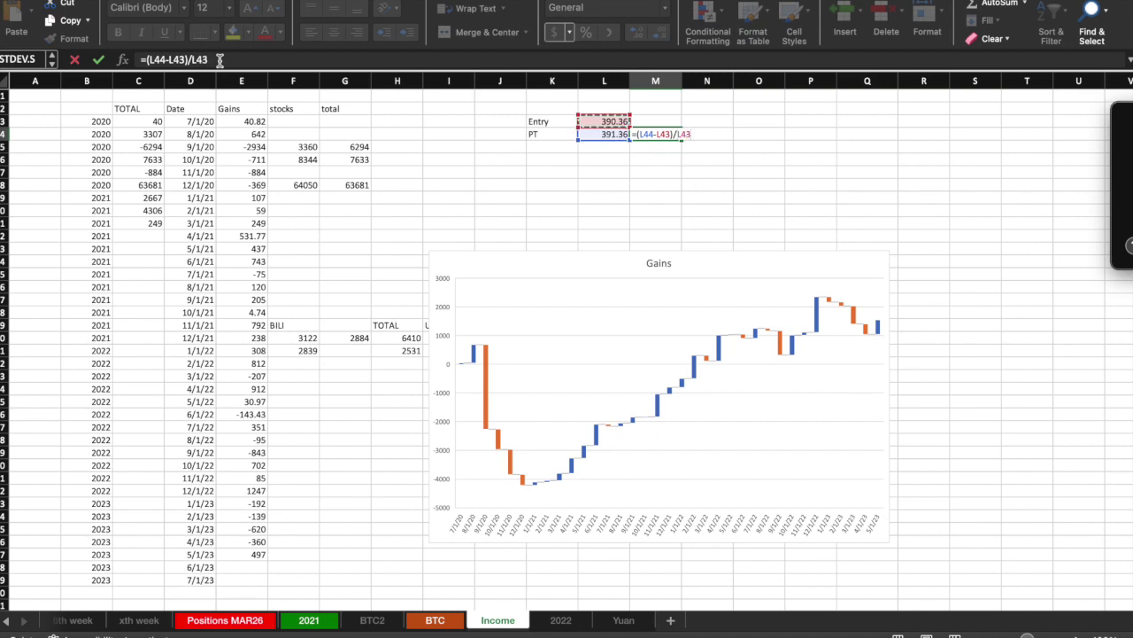
{"action": "key", "text": "Return"}
Format M44 as a percentage with one decimal place
{"action": "key", "text": "Up"}
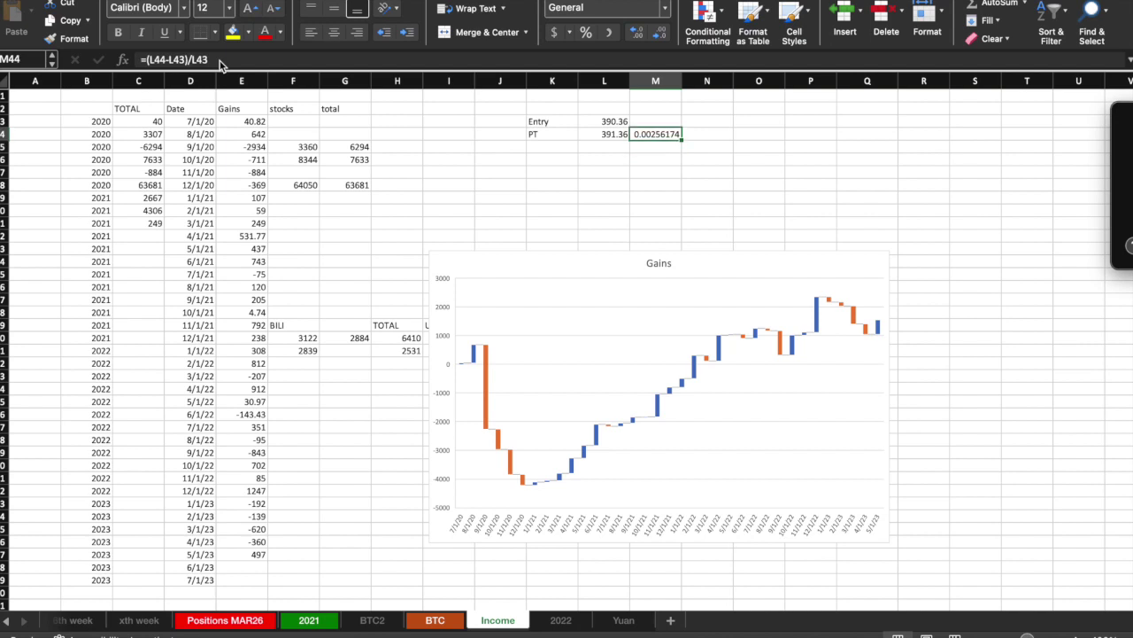
{"action": "left_click", "coordinate": [585, 33]}
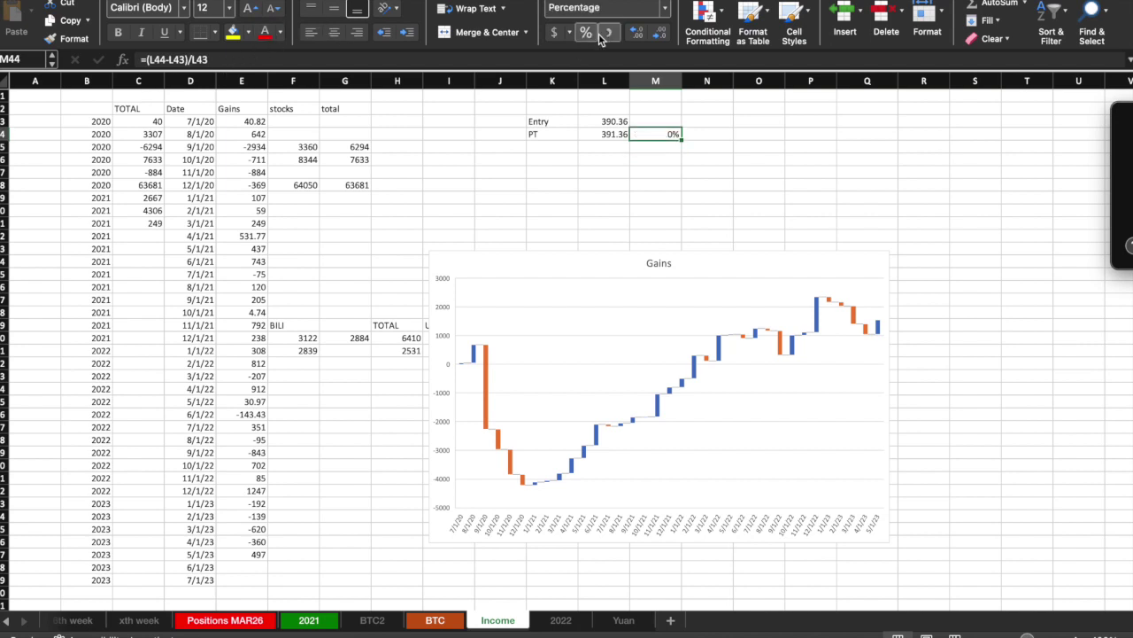
{"action": "left_click", "coordinate": [636, 33]}
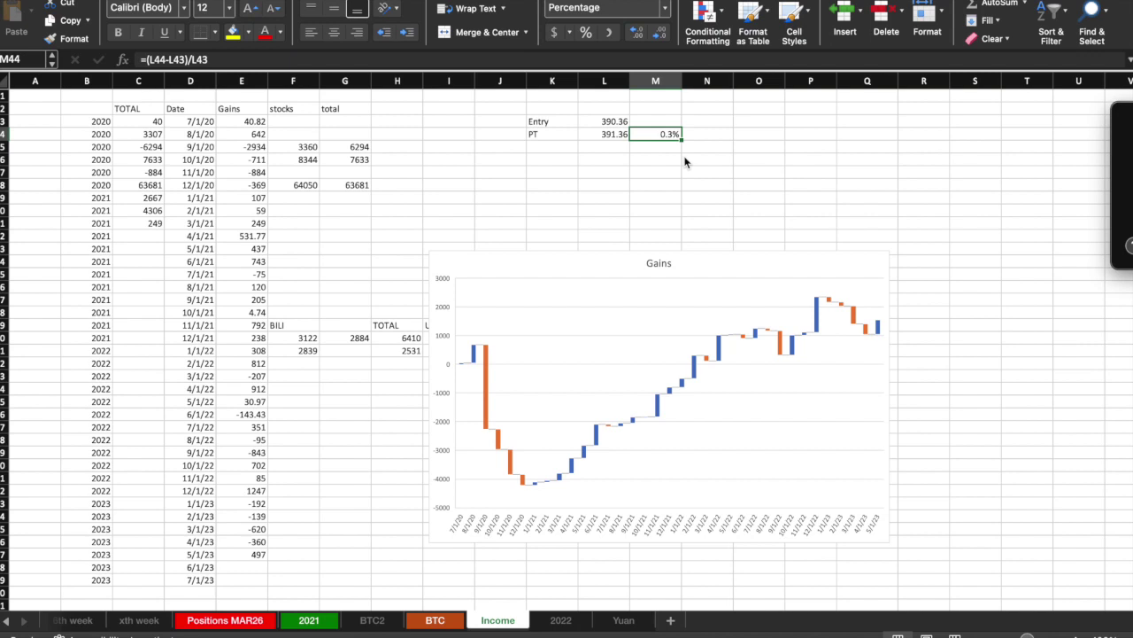
Label K45 as SL, check the stop price in the thinkorswim order, and enter 389.36 in L45 in Excel
{"action": "key", "text": "Left"}
{"action": "key", "text": "Left"}
{"action": "key", "text": "Down"}
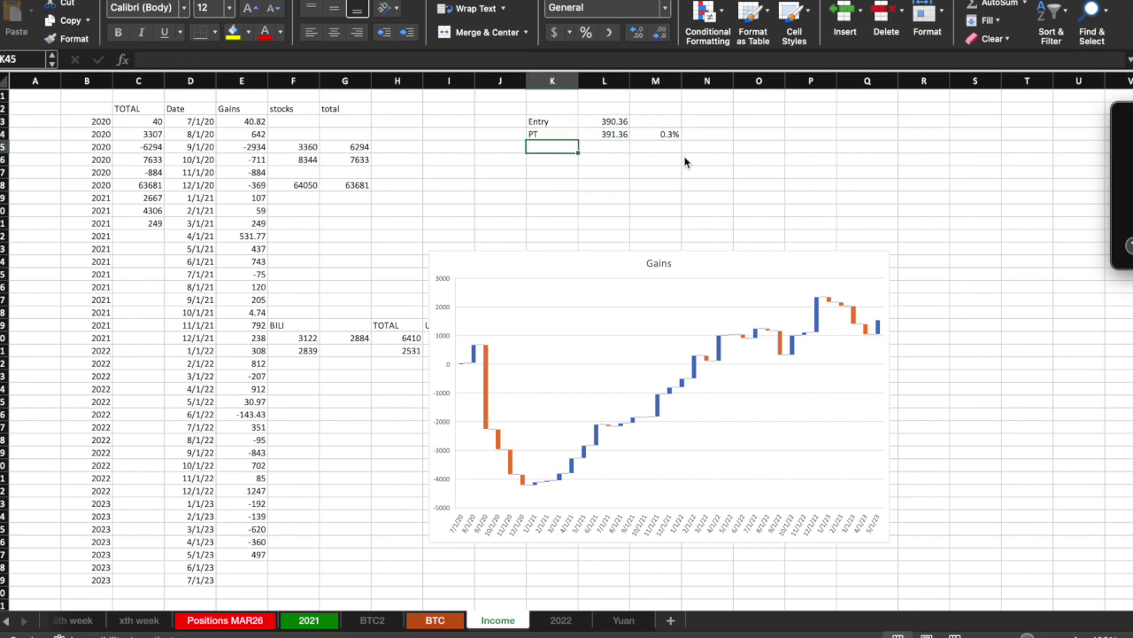
{"action": "type", "text": "SL"}
{"action": "key", "text": "Tab"}
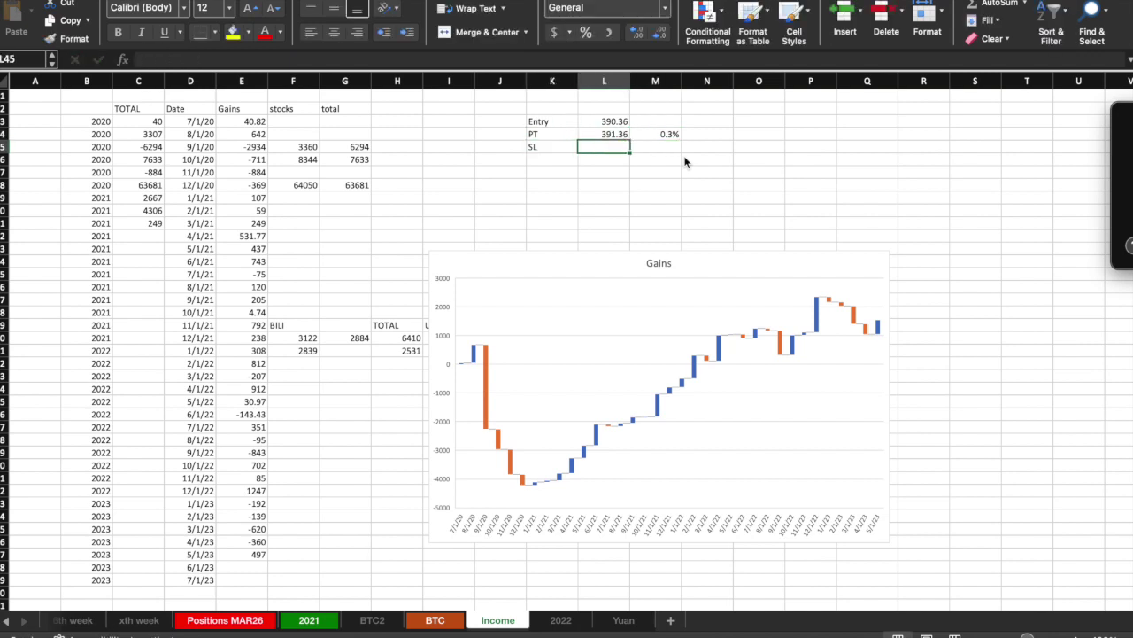
{"action": "key", "text": "super+Tab"}
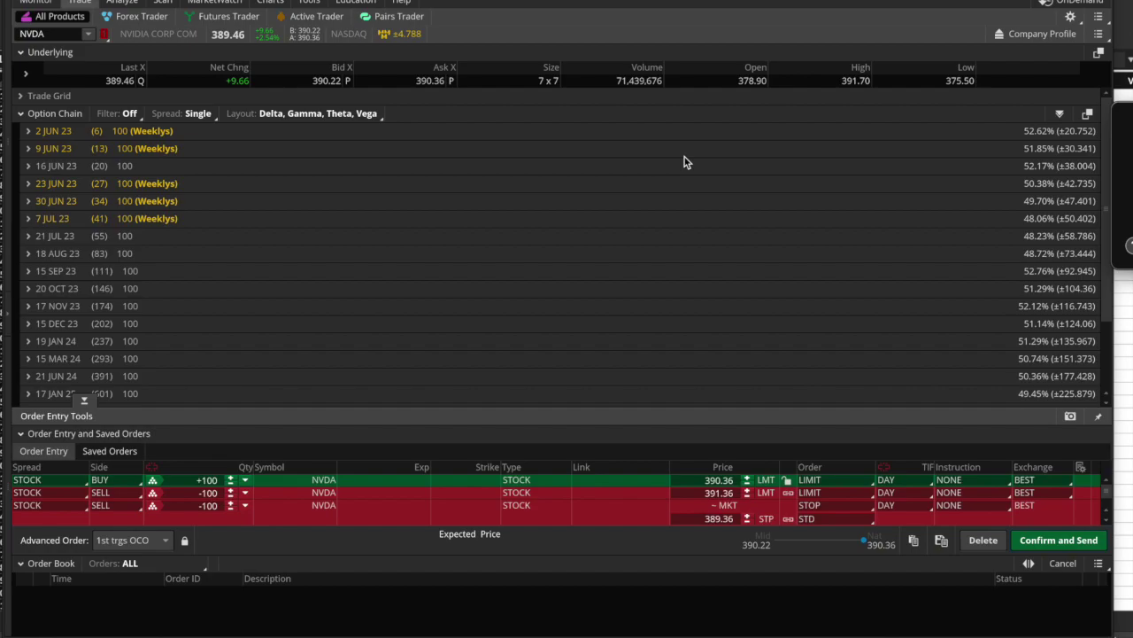
{"action": "key", "text": "super+Tab"}
{"action": "type", "text": "389"}
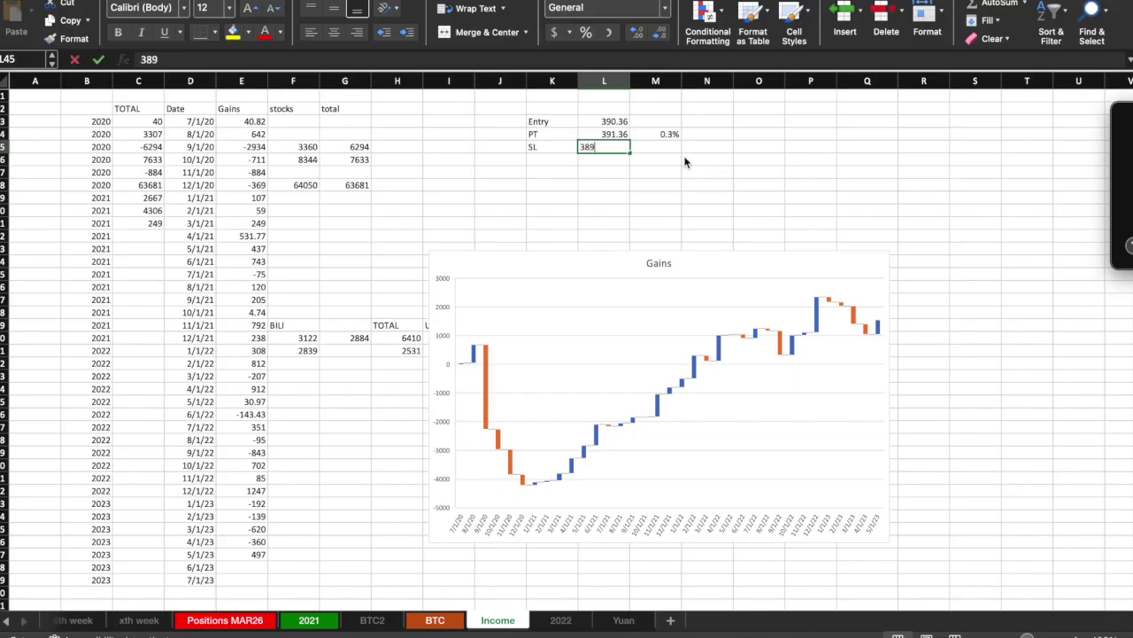
{"action": "type", "text": ".36"}
{"action": "key", "text": "Return"}
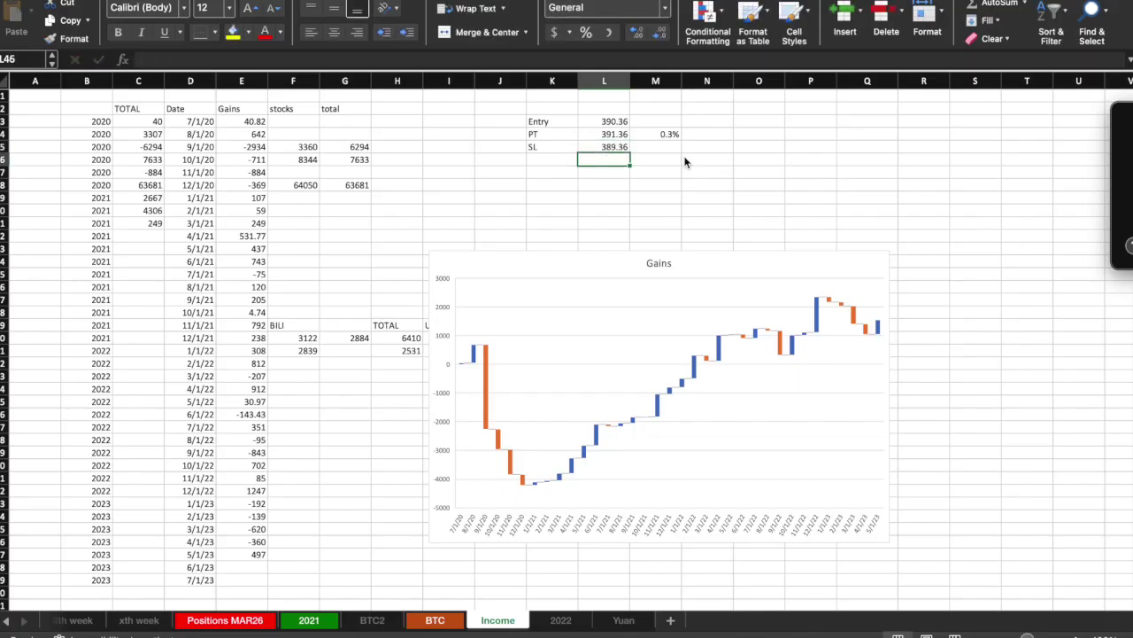
Calculate the stop loss as a share of the entry price in M45 with the formula =(L43-L45)/L43
{"action": "key", "text": "Up"}
{"action": "key", "text": "Right"}
{"action": "type", "text": "="}
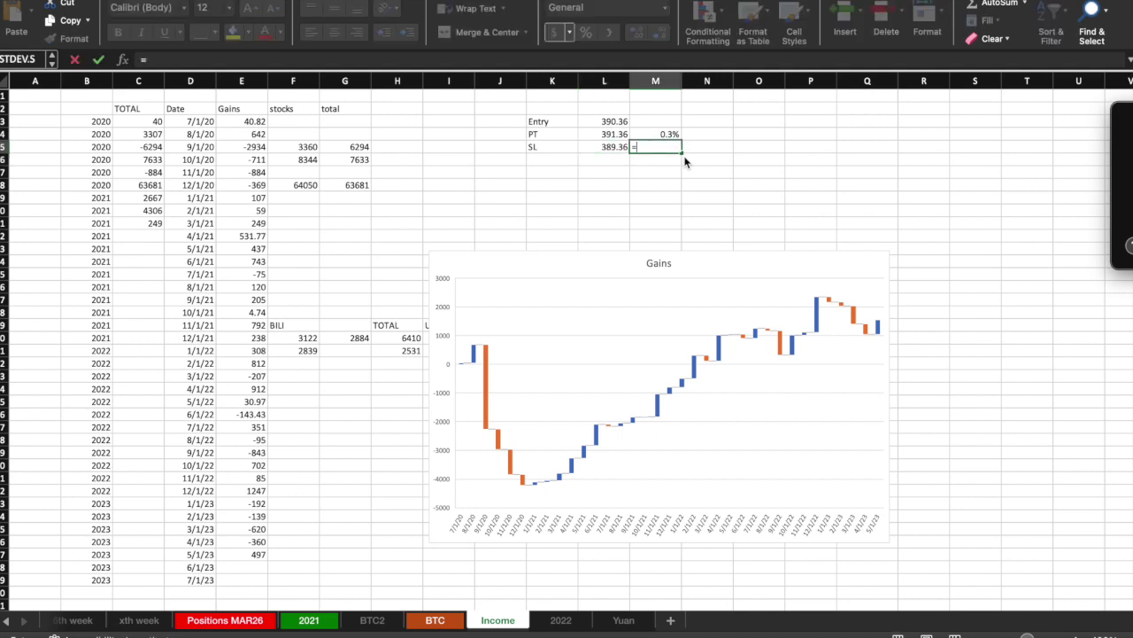
{"action": "key", "text": "Left"}
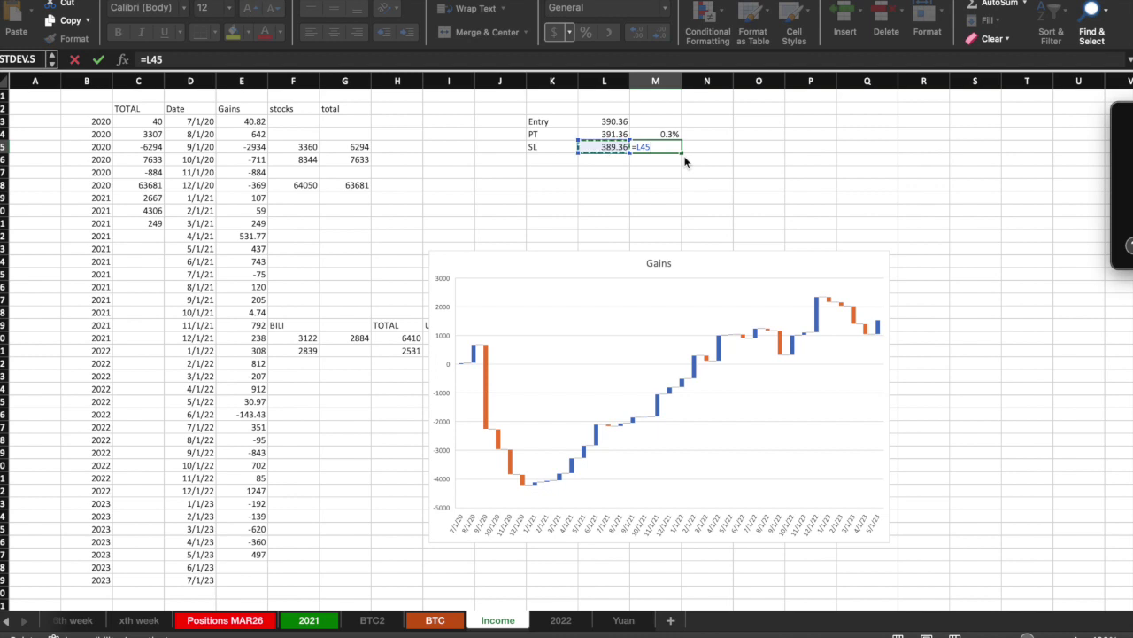
{"action": "key", "text": "BackSpace"}
{"action": "key", "text": "BackSpace"}
{"action": "key", "text": "BackSpace"}
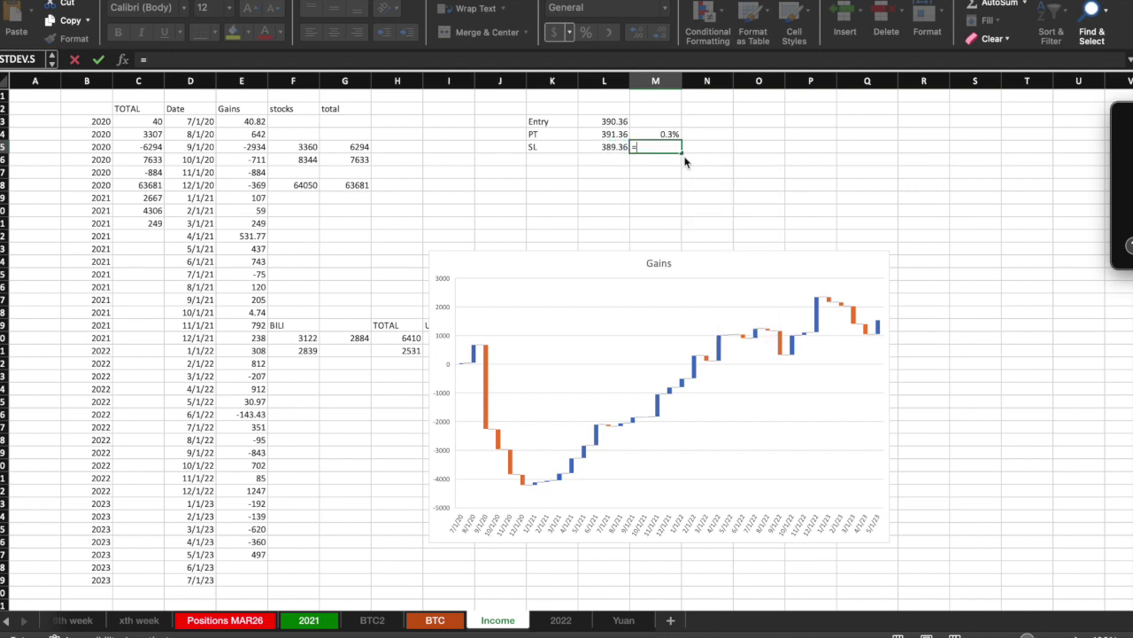
{"action": "type", "text": "("}
{"action": "key", "text": "Left"}
{"action": "key", "text": "Up"}
{"action": "key", "text": "Up"}
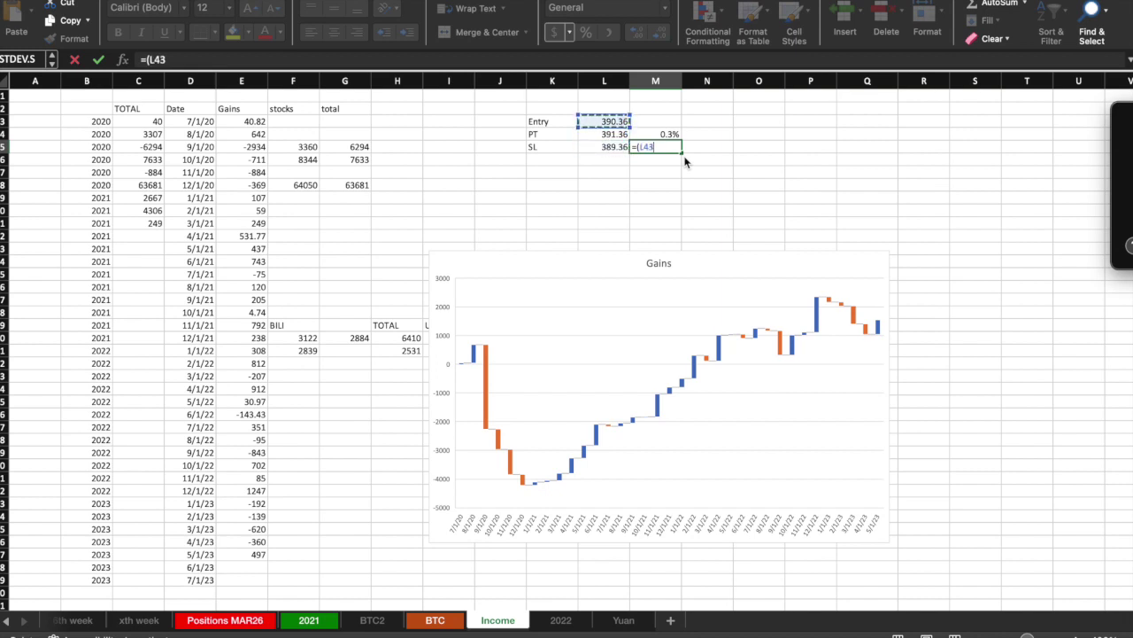
{"action": "type", "text": "-"}
{"action": "key", "text": "Left"}
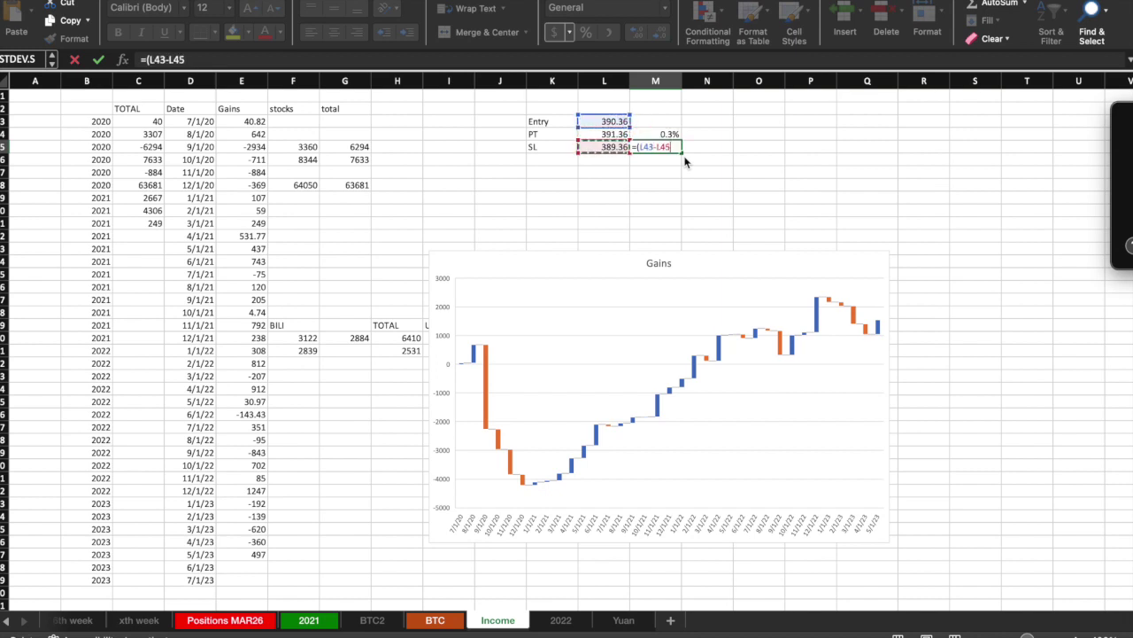
{"action": "type", "text": ")/"}
{"action": "key", "text": "Left"}
{"action": "key", "text": "Up"}
{"action": "key", "text": "Up"}
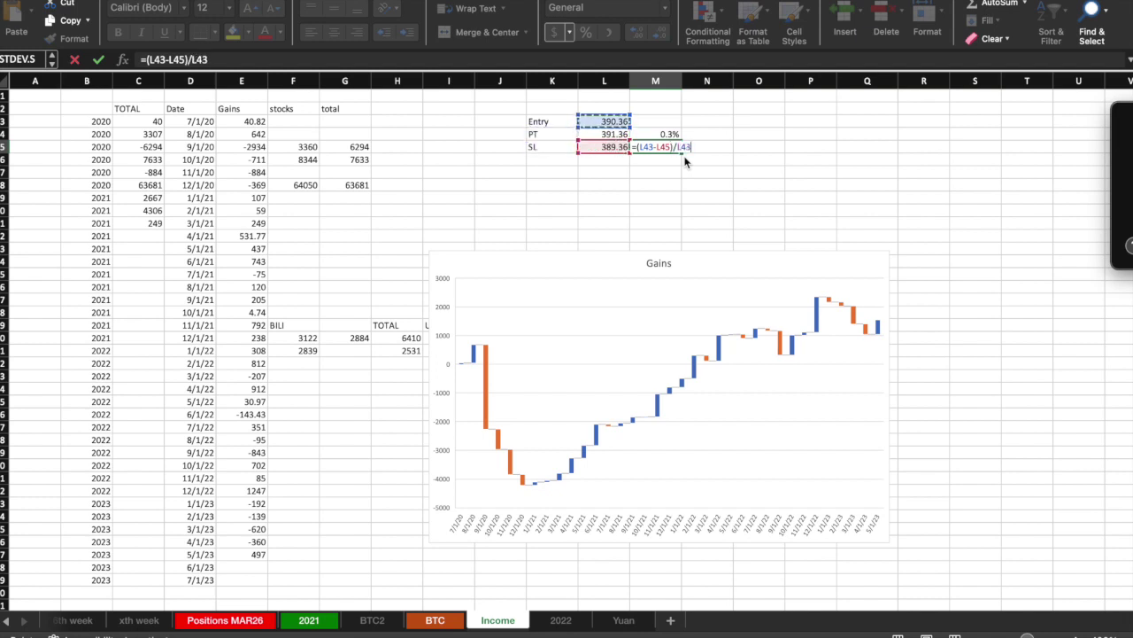
{"action": "key", "text": "Return"}
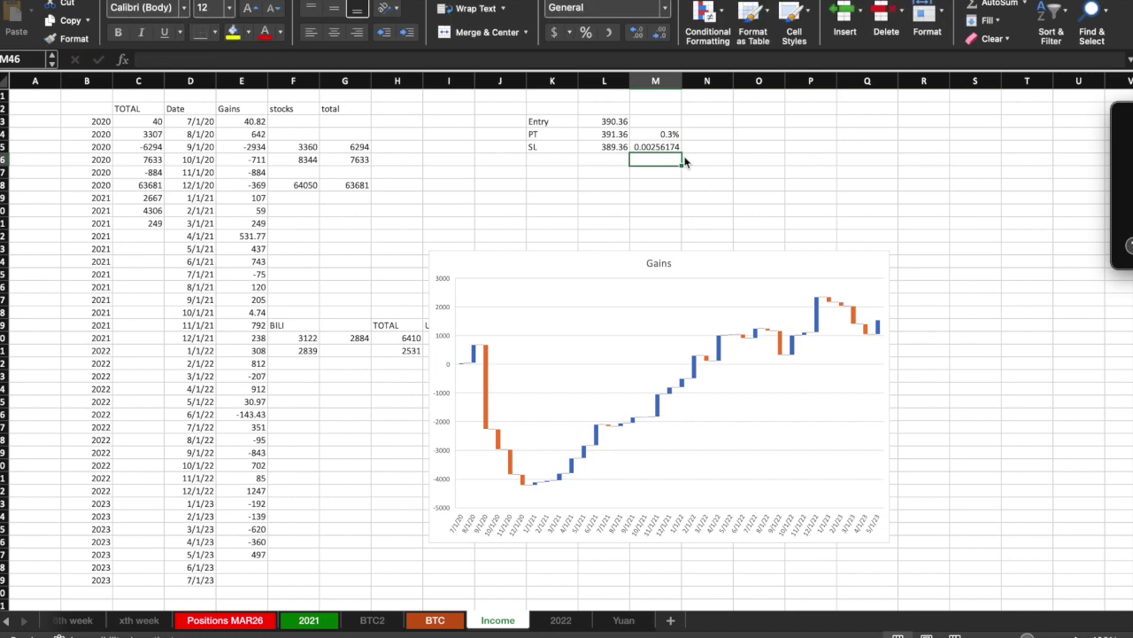
Format M45 as a percentage with one decimal place
{"action": "left_click", "coordinate": [587, 33]}
{"action": "left_click", "coordinate": [635, 34]}
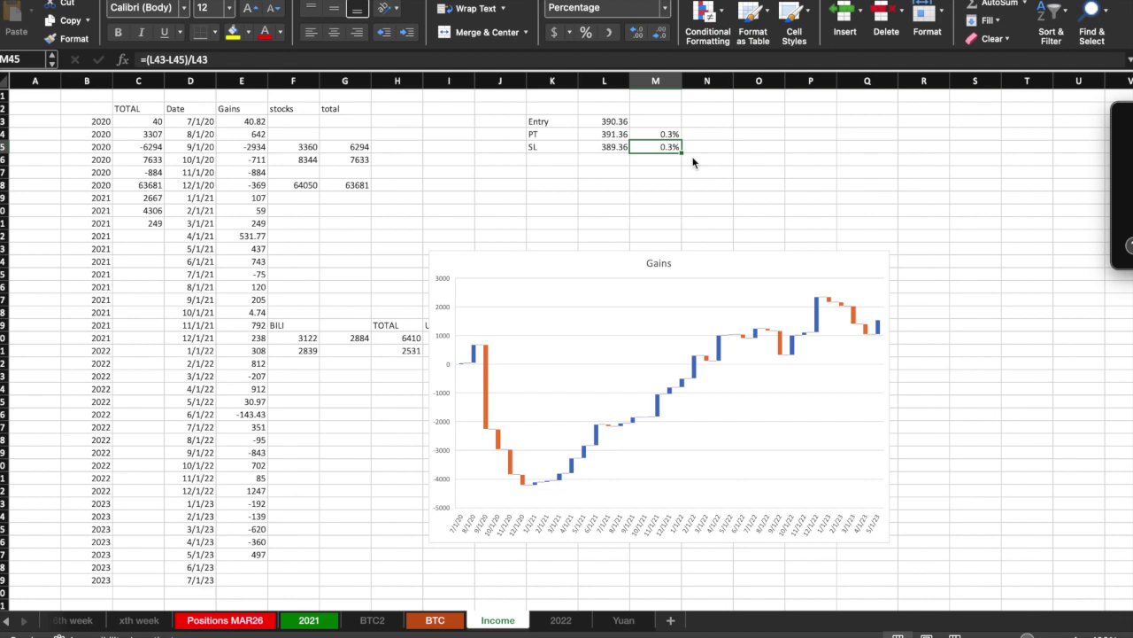
Change the profit target price in L44 to 392.36 and select its percentage in M44
{"action": "key", "text": "Up"}
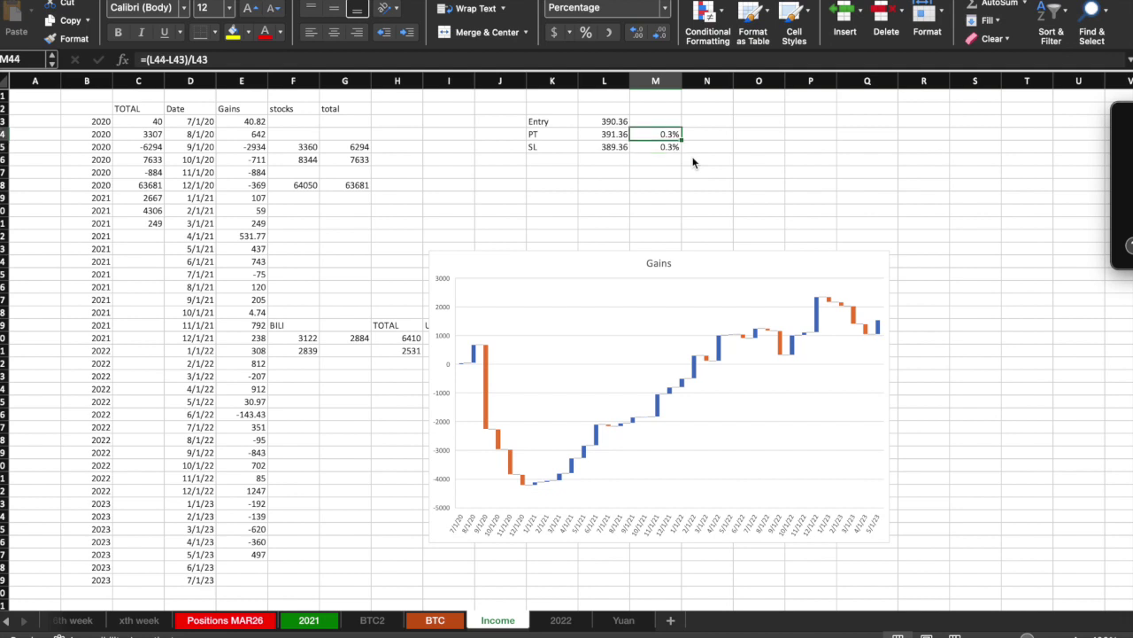
{"action": "key", "text": "Left"}
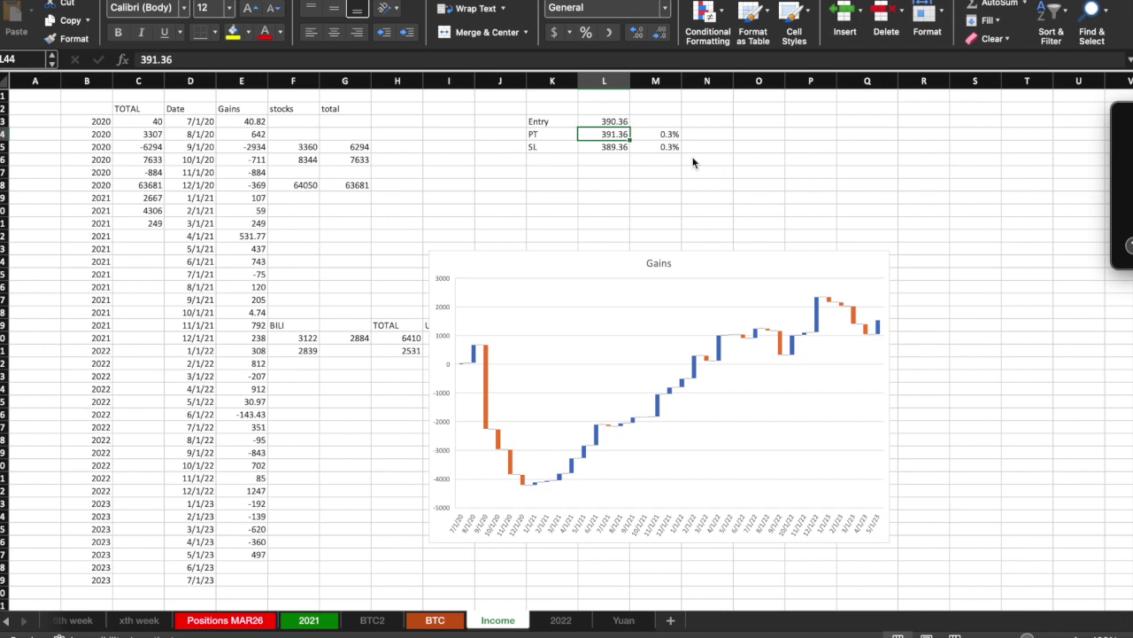
{"action": "type", "text": "392.26"}
{"action": "key", "text": "BackSpace"}
{"action": "type", "text": "6"}
{"action": "key", "text": "Return"}
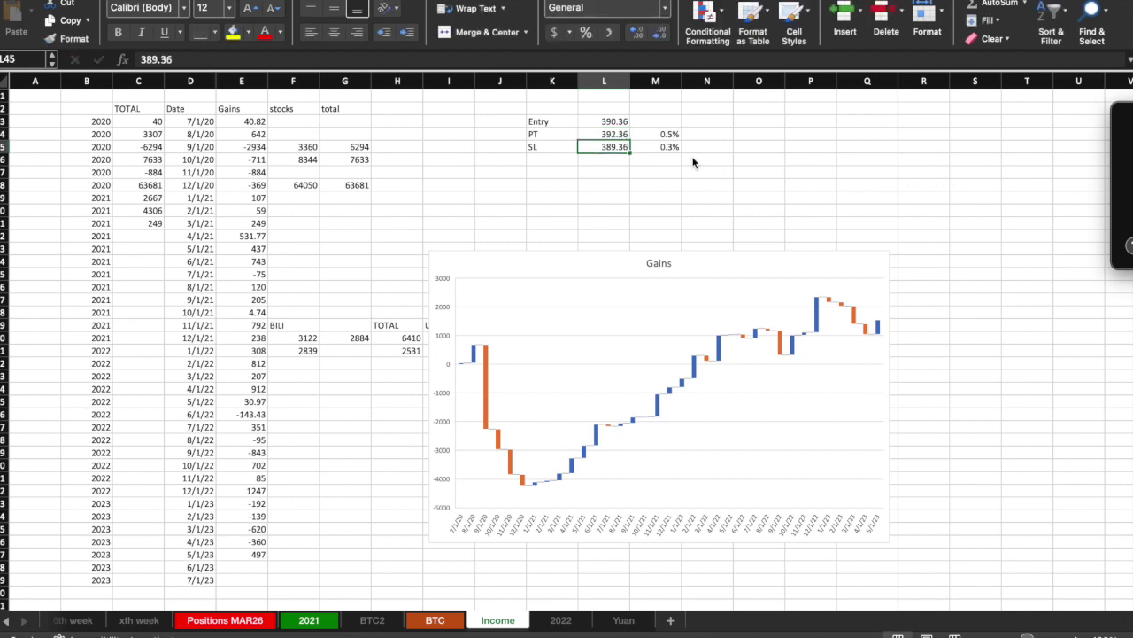
{"action": "key", "text": "Up"}
{"action": "key", "text": "Right"}
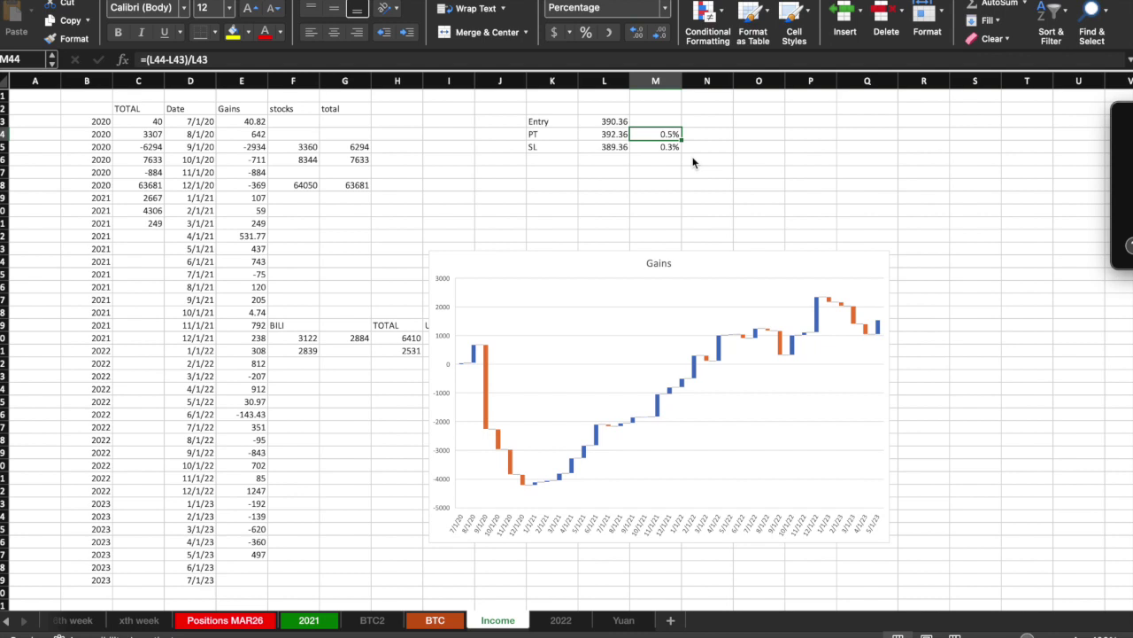
Number two trades in row 43 by entering 1 in O43 and 2 in P43
{"action": "key", "text": "Right"}
{"action": "key", "text": "Right"}
{"action": "key", "text": "Up"}
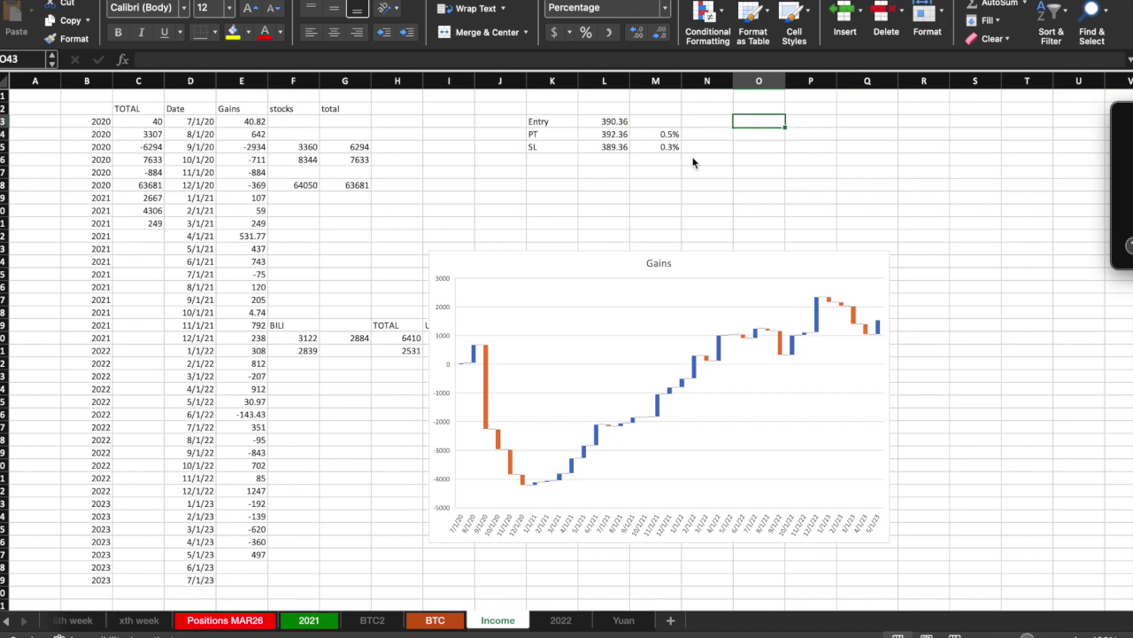
{"action": "key", "text": "Right"}
{"action": "type", "text": "12"}
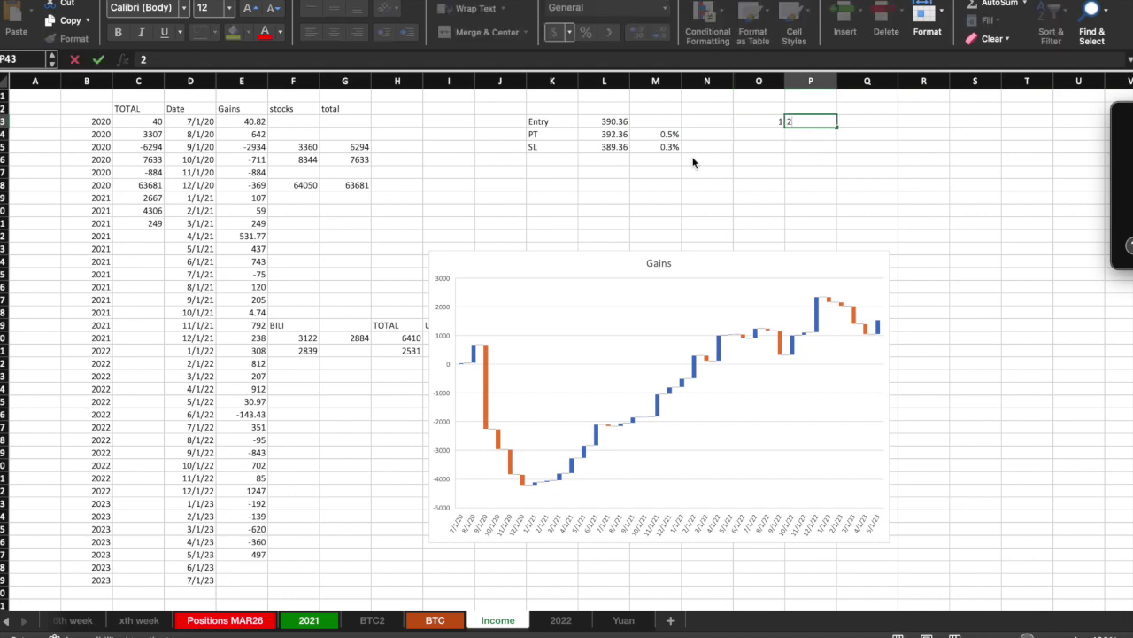
Enter the trade results beneath the numbers, -0.3 in O44 and +0.5 in P44
{"action": "key", "text": "Left"}
{"action": "key", "text": "Down"}
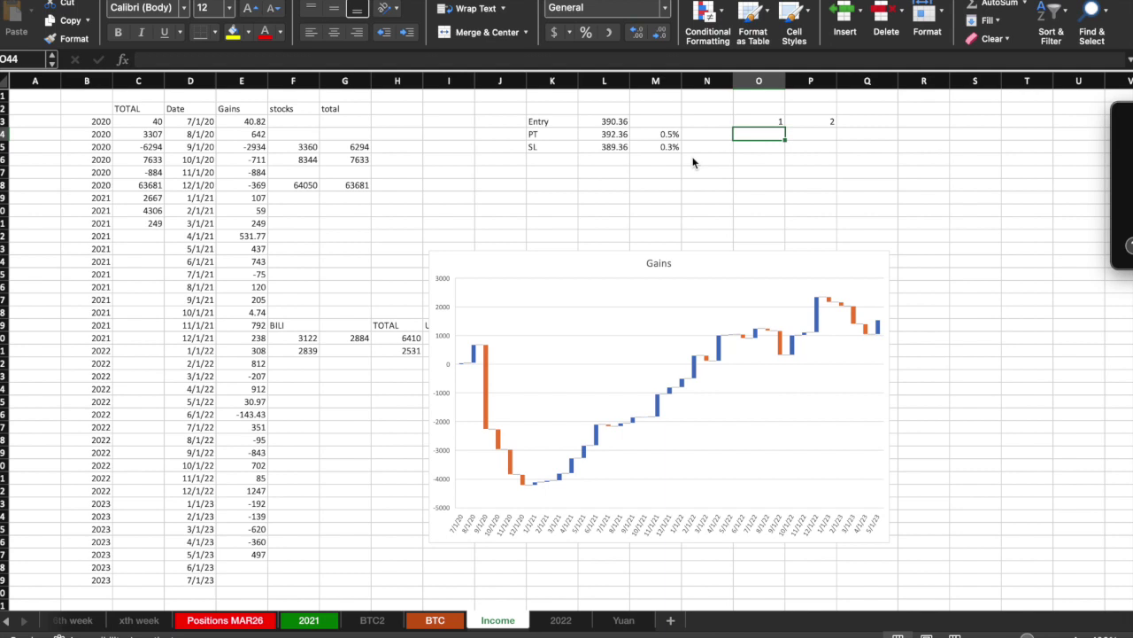
{"action": "type", "text": "-0.3"}
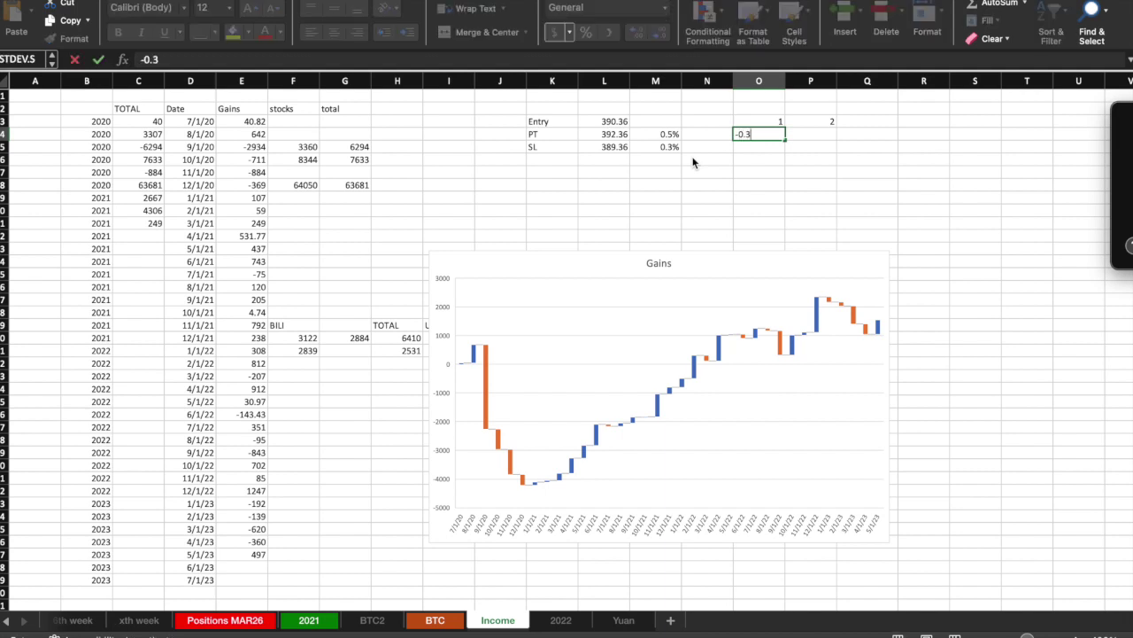
{"action": "key", "text": "Tab"}
{"action": "type", "text": "+0.5"}
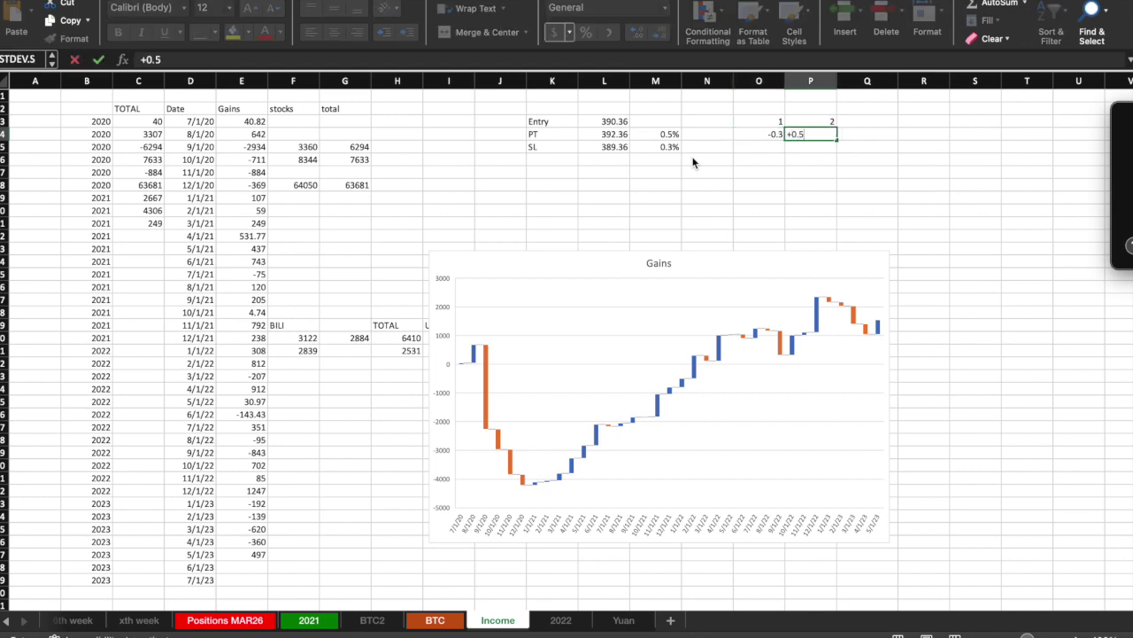
{"action": "key", "text": "Tab"}
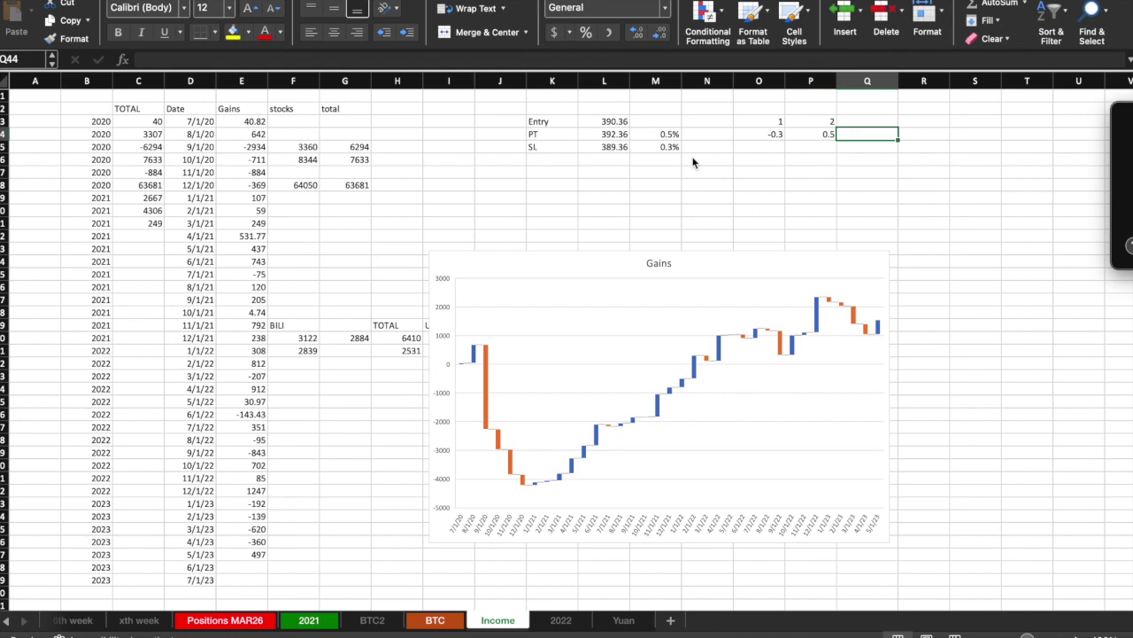
Add the two trade results in Q44 with the formula =P44+O44
{"action": "type", "text": "="}
{"action": "key", "text": "Left"}
{"action": "type", "text": "="}
{"action": "key", "text": "BackSpace"}
{"action": "type", "text": "+"}
{"action": "key", "text": "Left"}
{"action": "key", "text": "Return"}
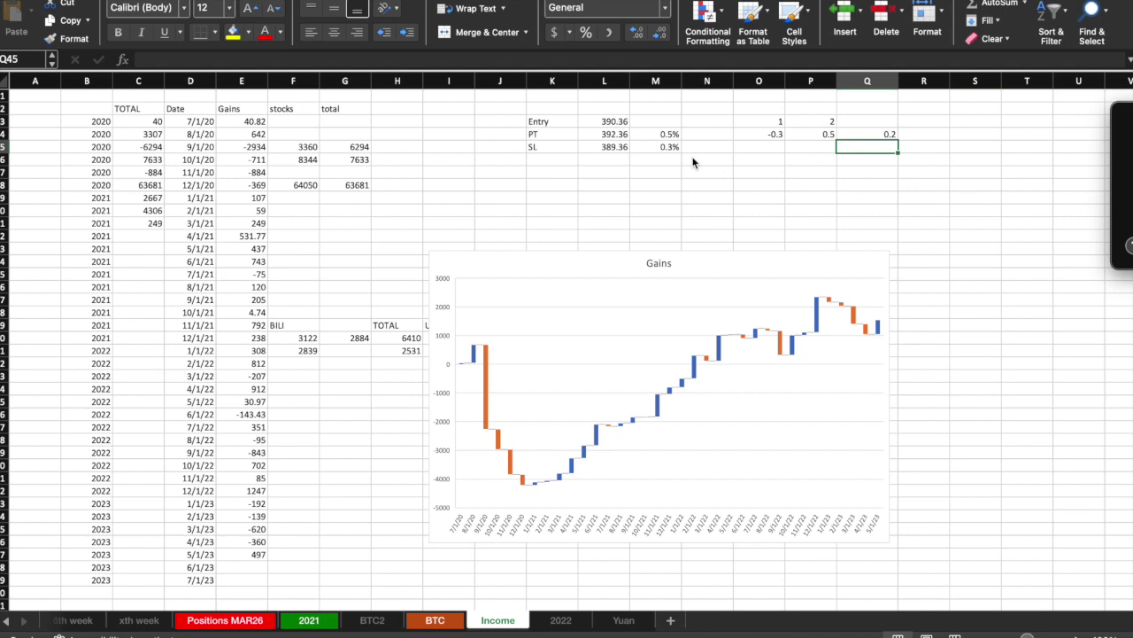
Change the profit target price in L44 to 391.36
{"action": "key", "text": "Left"}
{"action": "key", "text": "Left"}
{"action": "key", "text": "Left"}
{"action": "key", "text": "Left"}
{"action": "key", "text": "Left"}
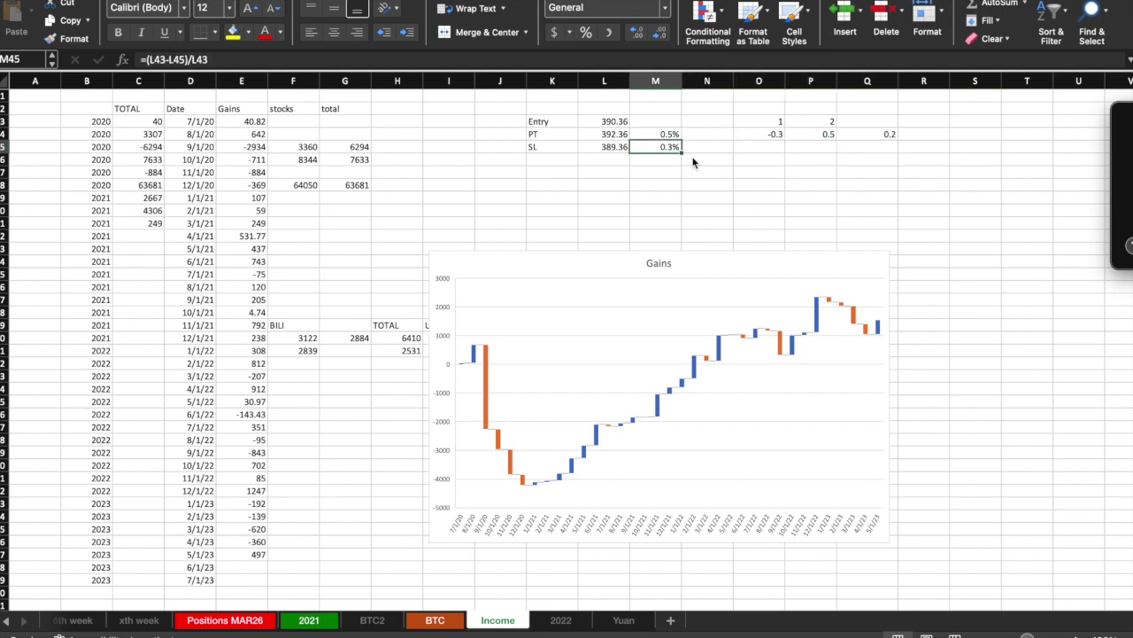
{"action": "key", "text": "Up"}
{"action": "type", "text": "391.36"}
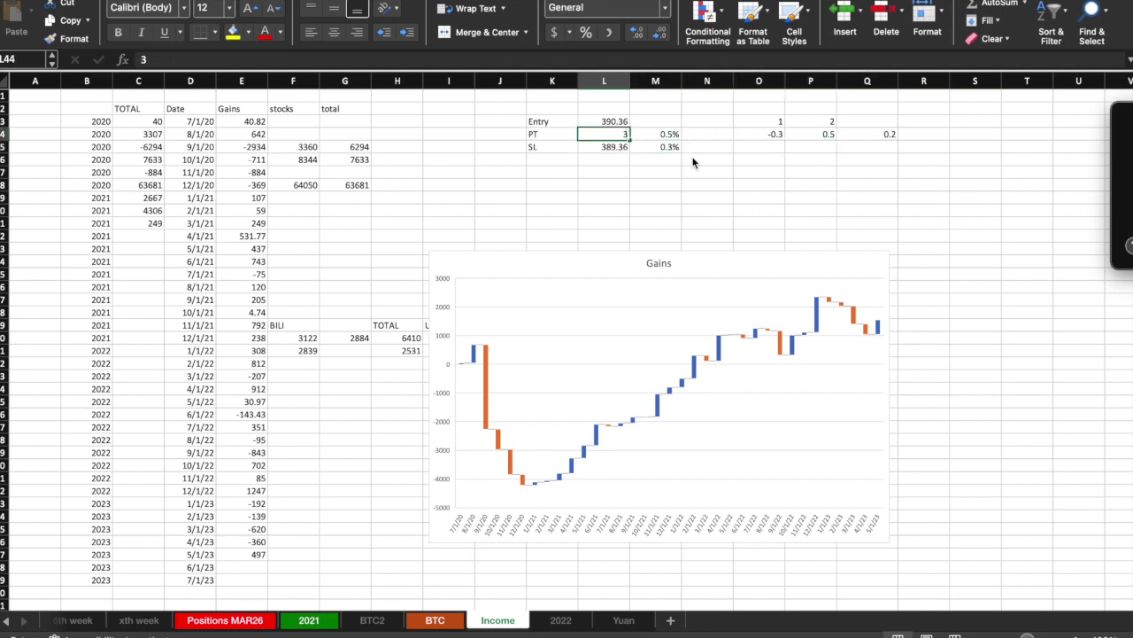
{"action": "key", "text": "Right"}
Change the second trade's result in P44 to 0.3
{"action": "key", "text": "Right"}
{"action": "key", "text": "Right"}
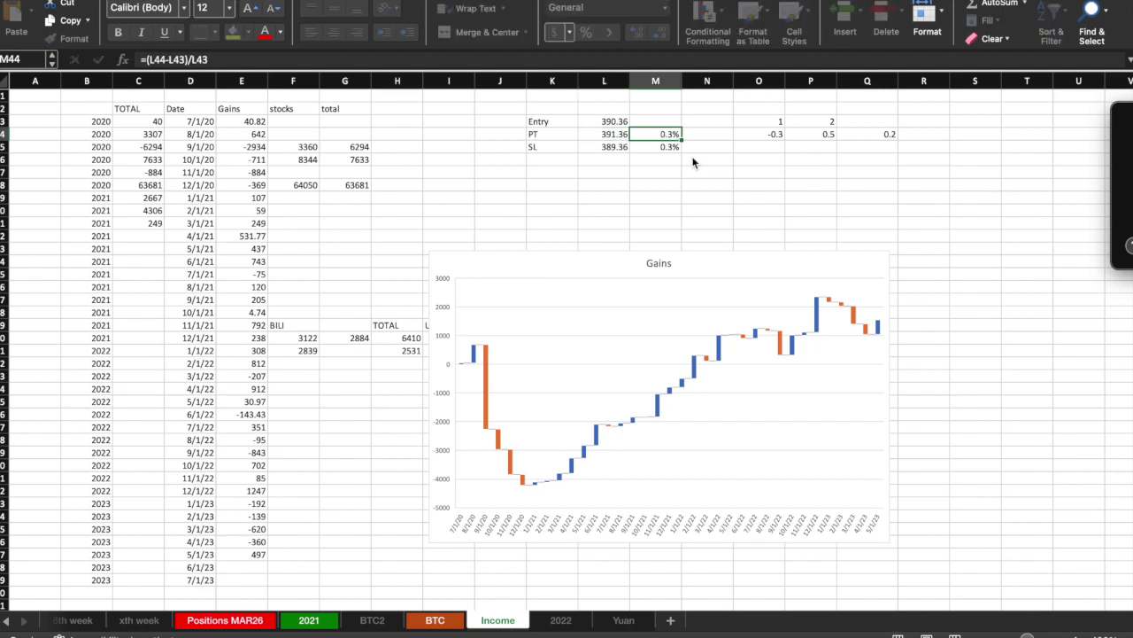
{"action": "key", "text": "Right"}
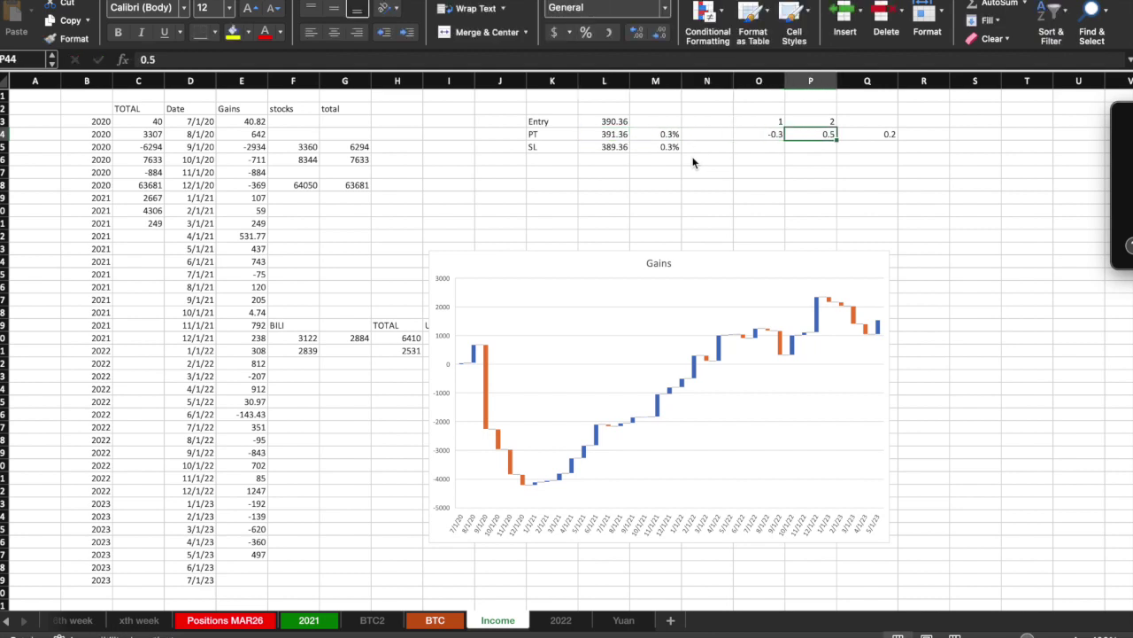
{"action": "type", "text": "0."}
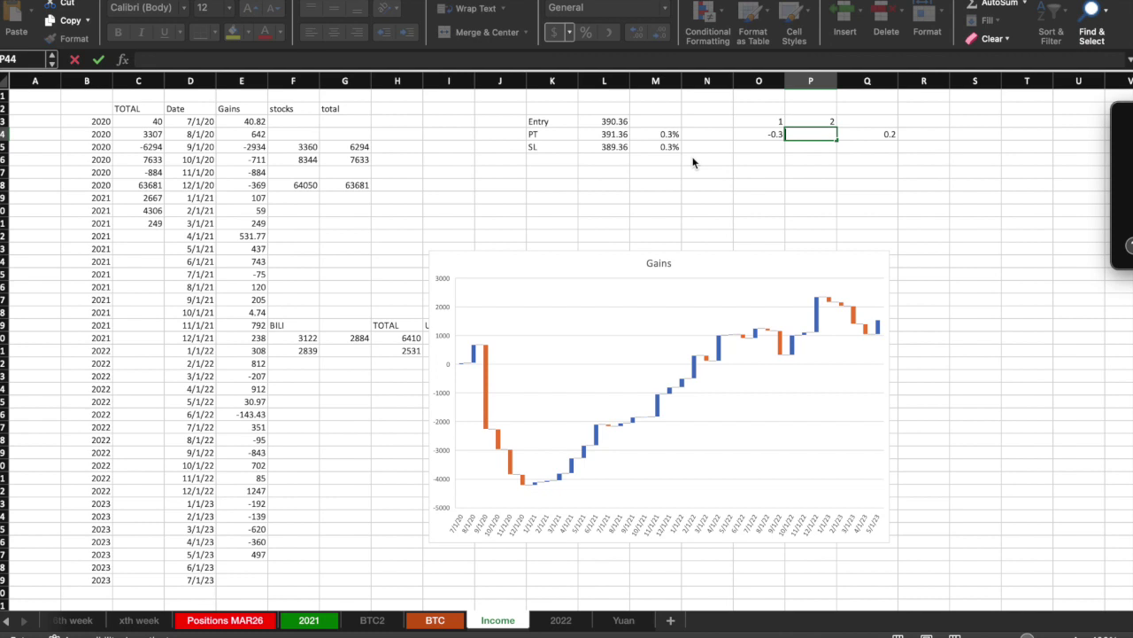
{"action": "type", "text": "3"}
{"action": "key", "text": "Return"}
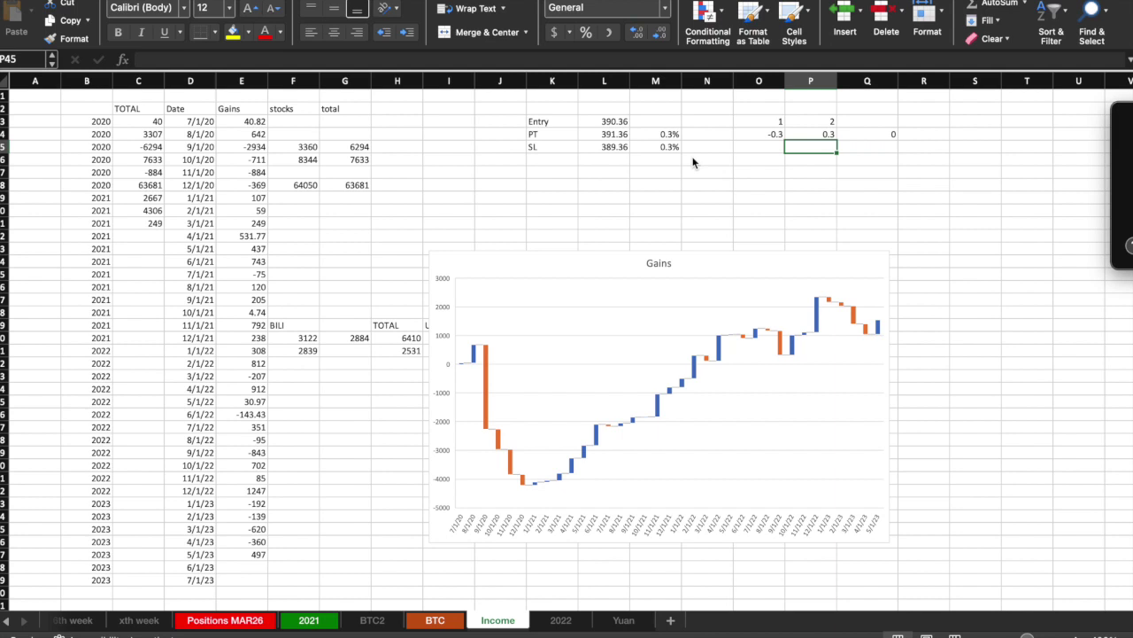
Change the stop loss price in L45 to 388.36
{"action": "key", "text": "Left"}
{"action": "key", "text": "Left"}
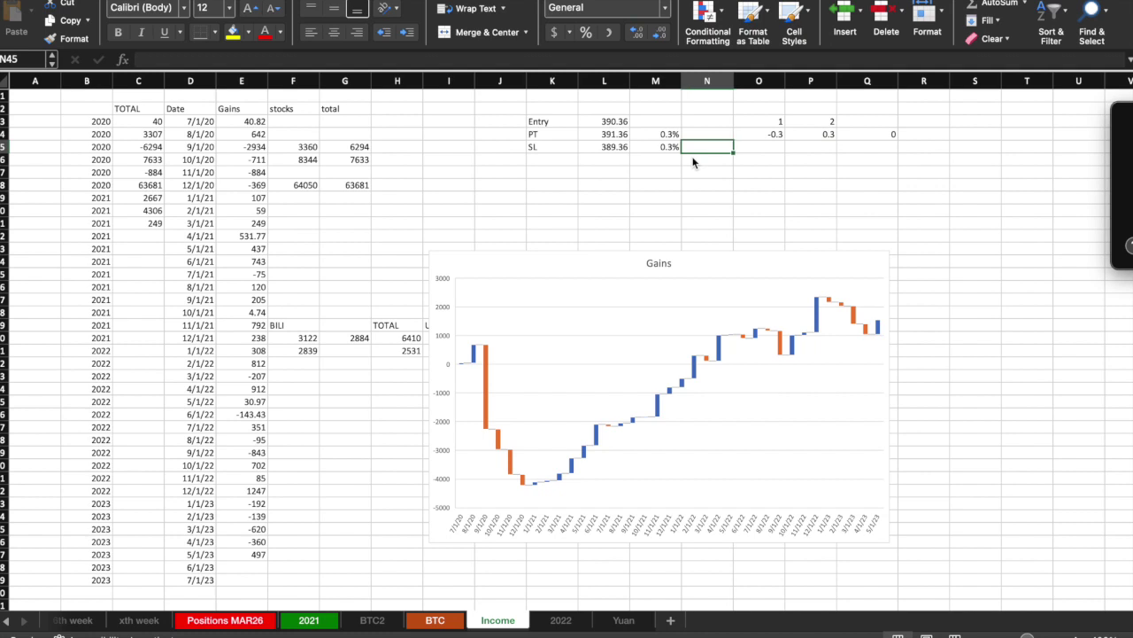
{"action": "key", "text": "Left"}
{"action": "key", "text": "Left"}
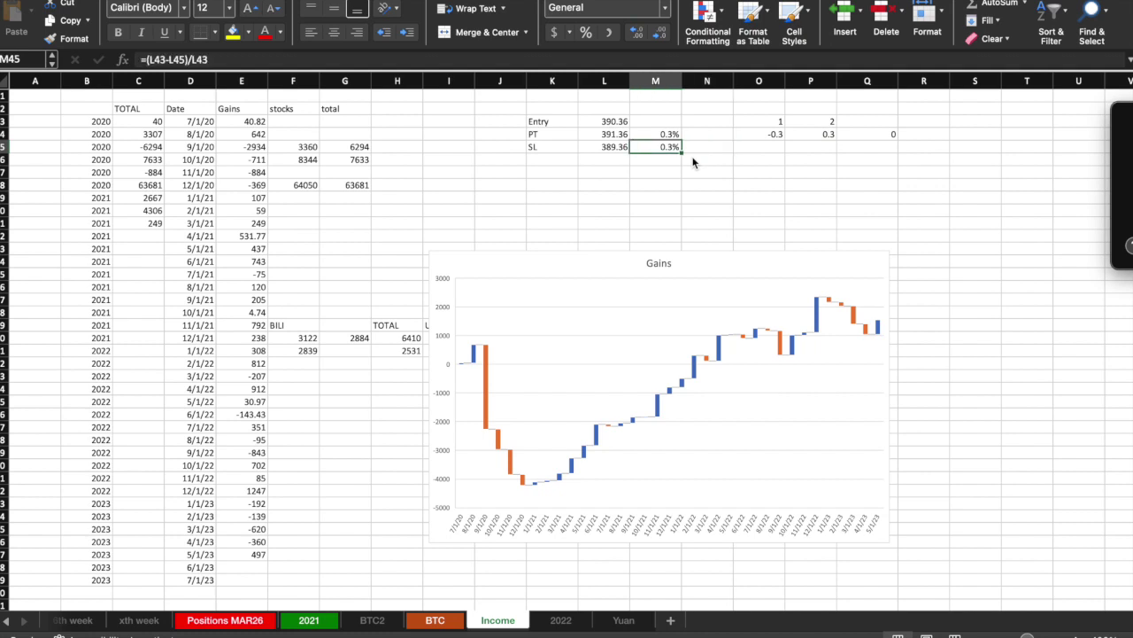
{"action": "key", "text": "Up"}
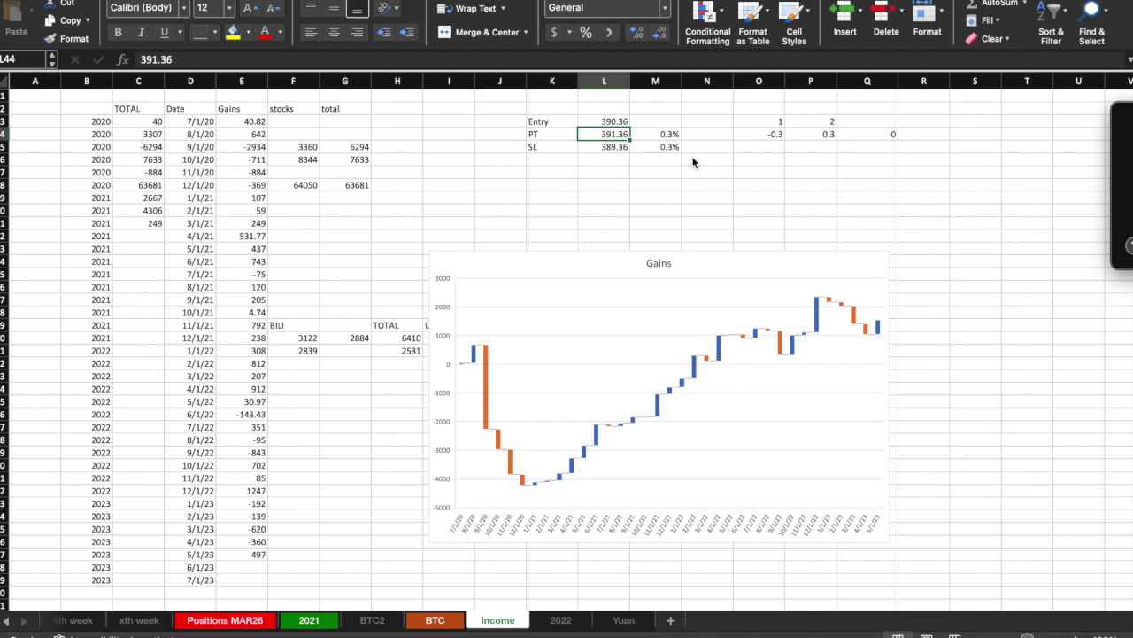
{"action": "key", "text": "shift+Right"}
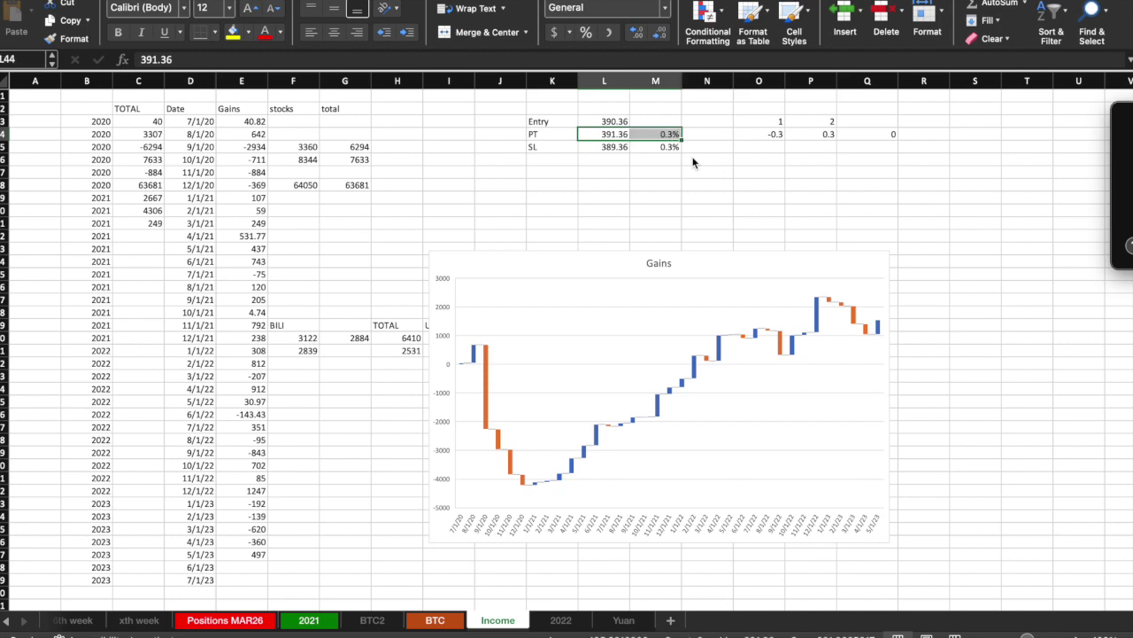
{"action": "key", "text": "Down"}
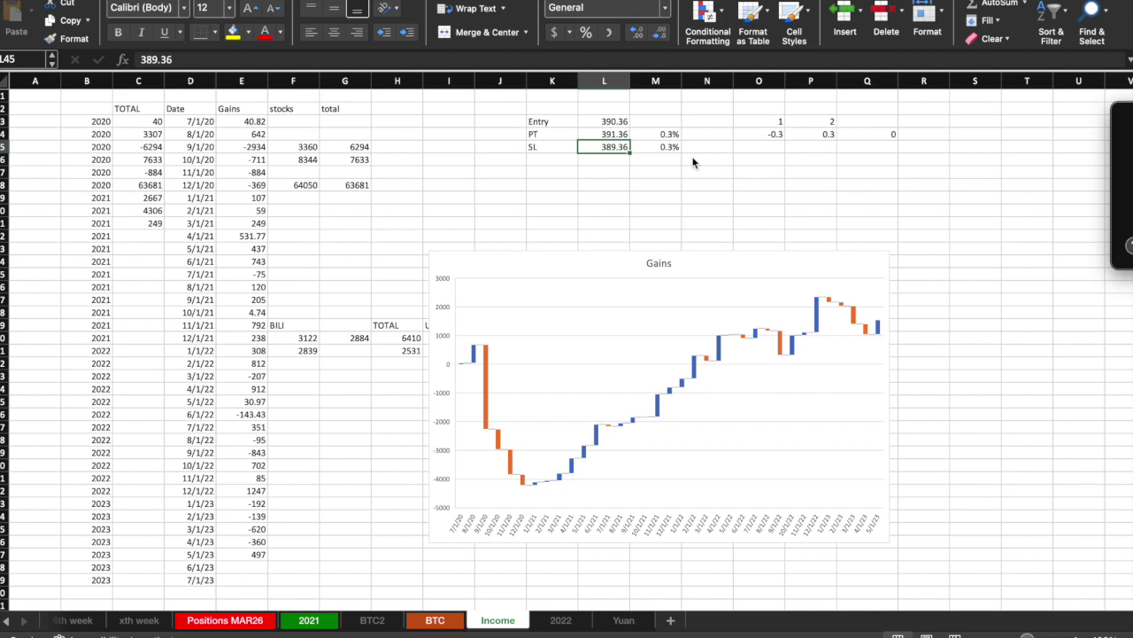
{"action": "type", "text": "388.36"}
{"action": "key", "text": "Right"}
Change the first trade's result in O44 to -0.5 and select the combined result in Q44
{"action": "key", "text": "Right"}
{"action": "key", "text": "Right"}
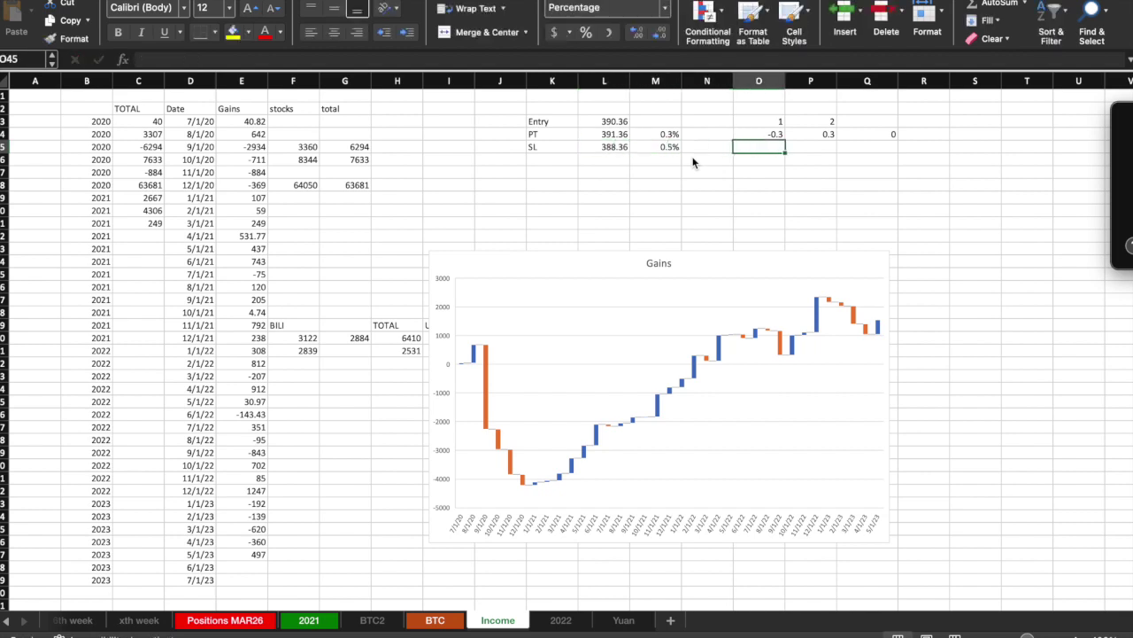
{"action": "key", "text": "Right"}
{"action": "key", "text": "Left"}
{"action": "key", "text": "Up"}
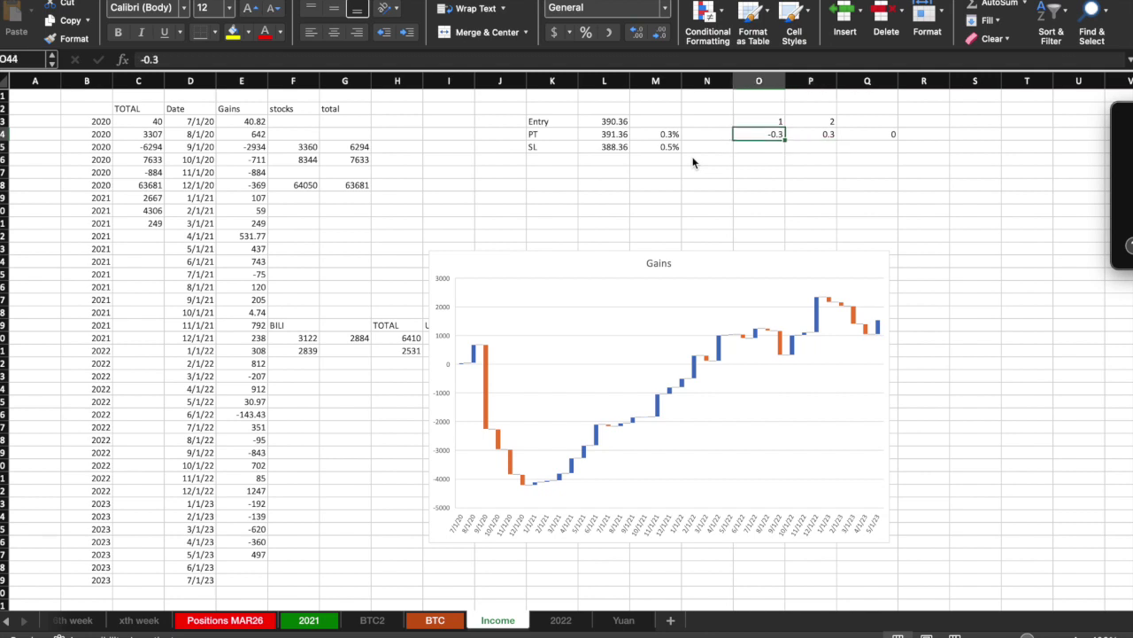
{"action": "type", "text": "-0.5"}
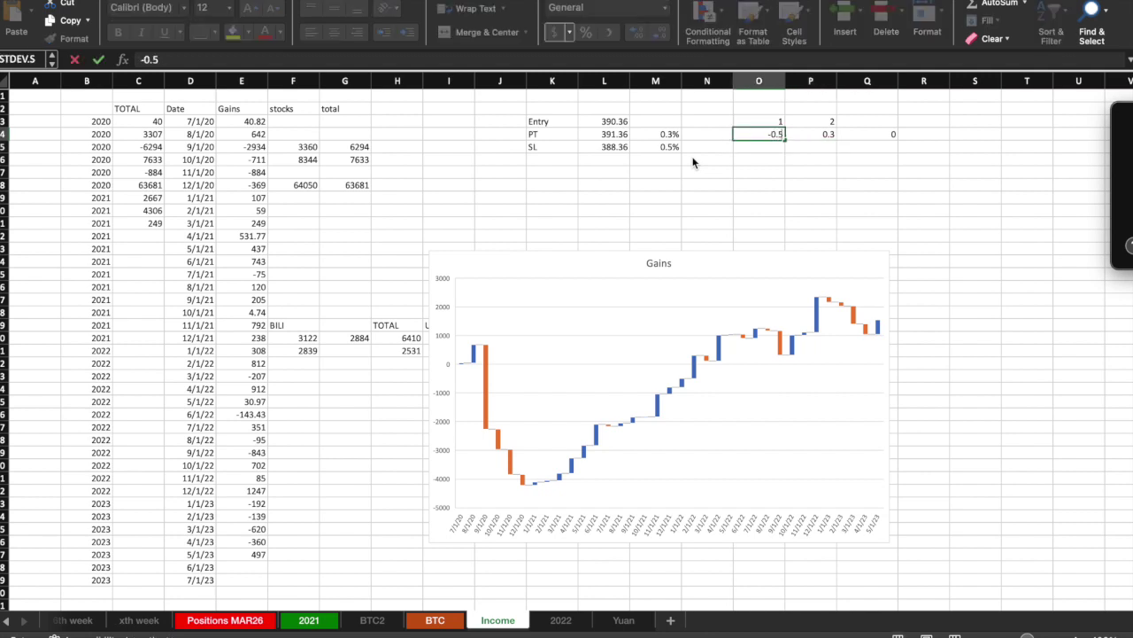
{"action": "key", "text": "Right"}
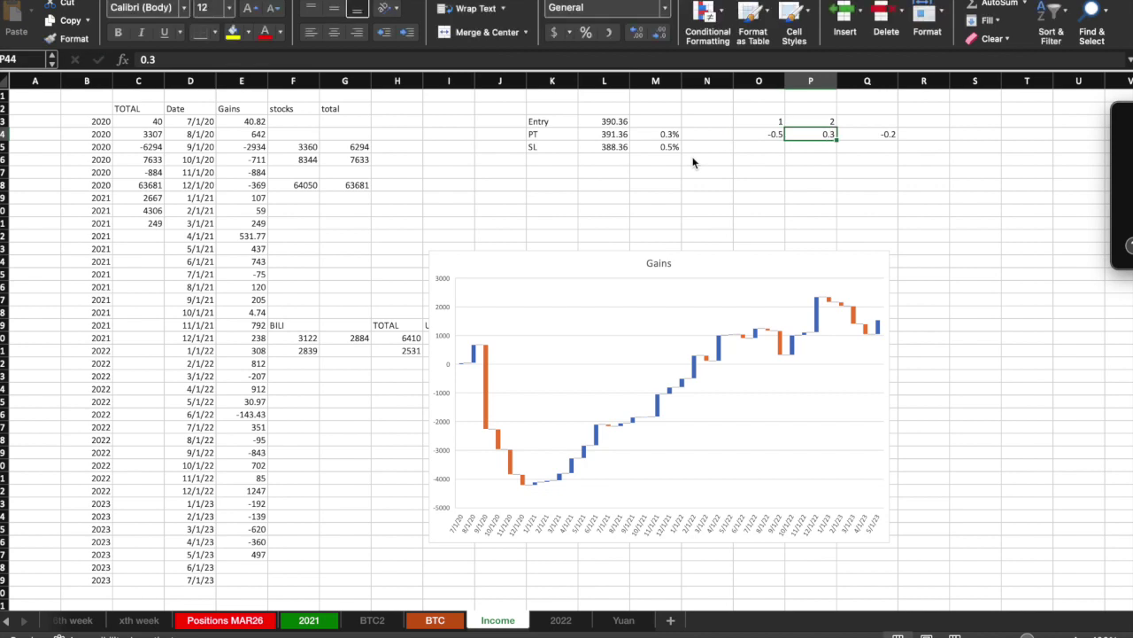
{"action": "key", "text": "Right"}
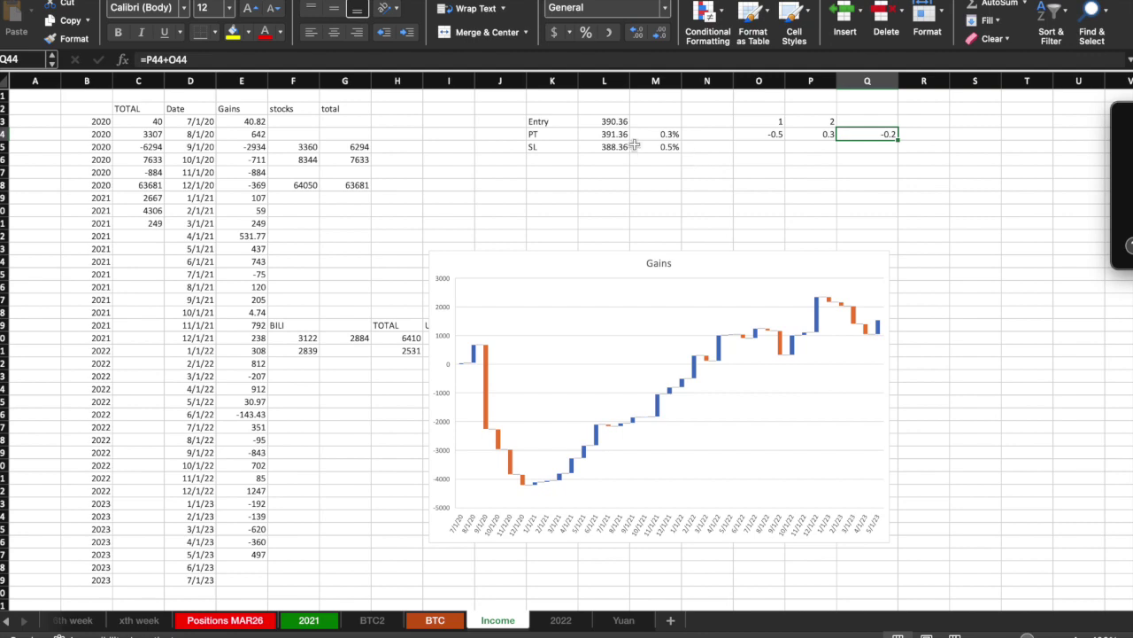
Switch to thinkorswim, delete the existing bracket order, and create a new NVDA custom buy order with OCO Bracket
{"action": "key", "text": "super+Tab"}
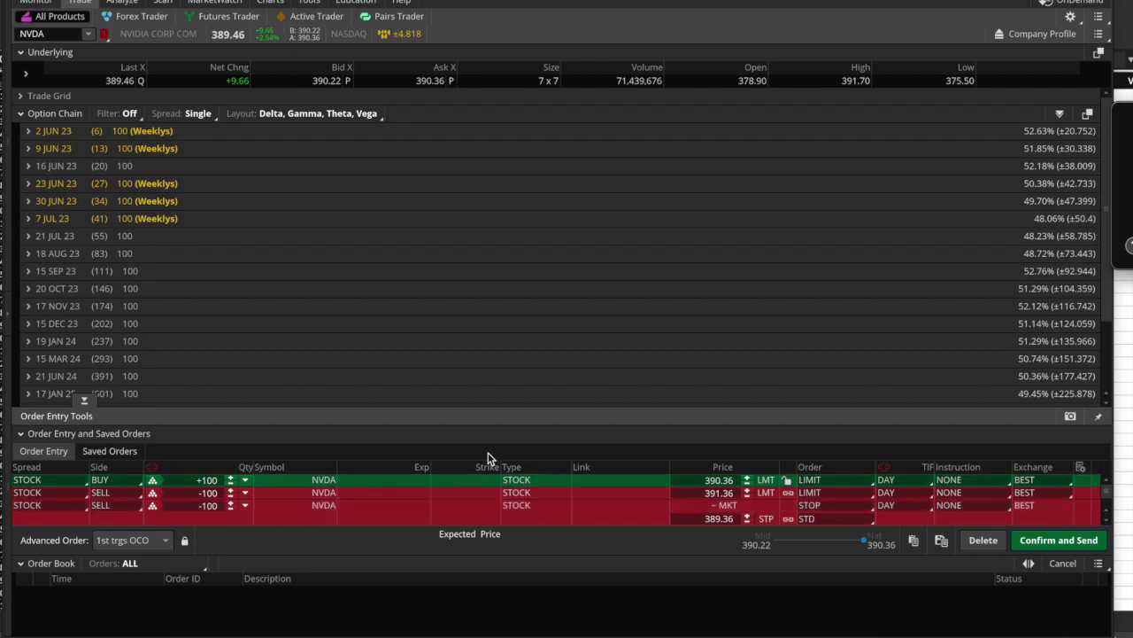
{"action": "left_click", "coordinate": [989, 539]}
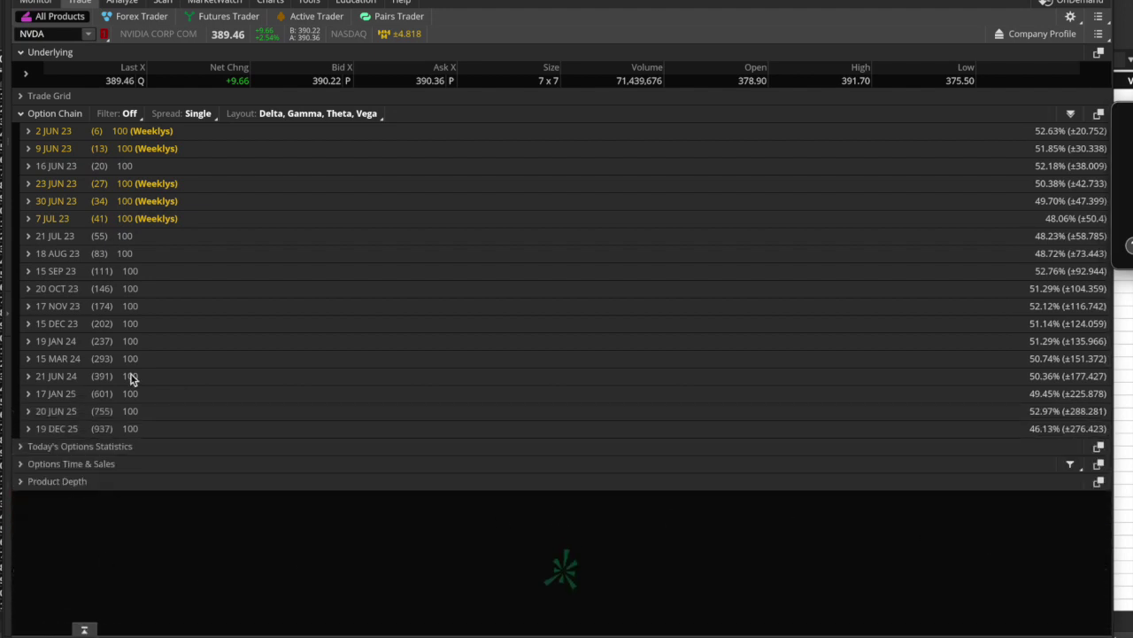
{"action": "left_click", "coordinate": [218, 39]}
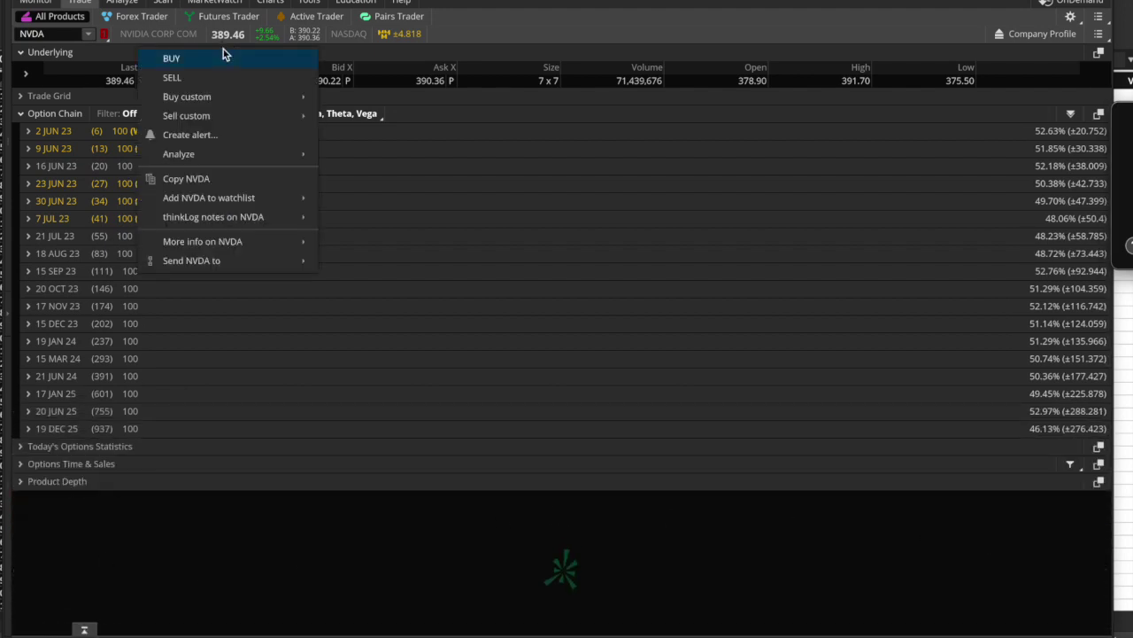
{"action": "mouse_move", "coordinate": [237, 97]}
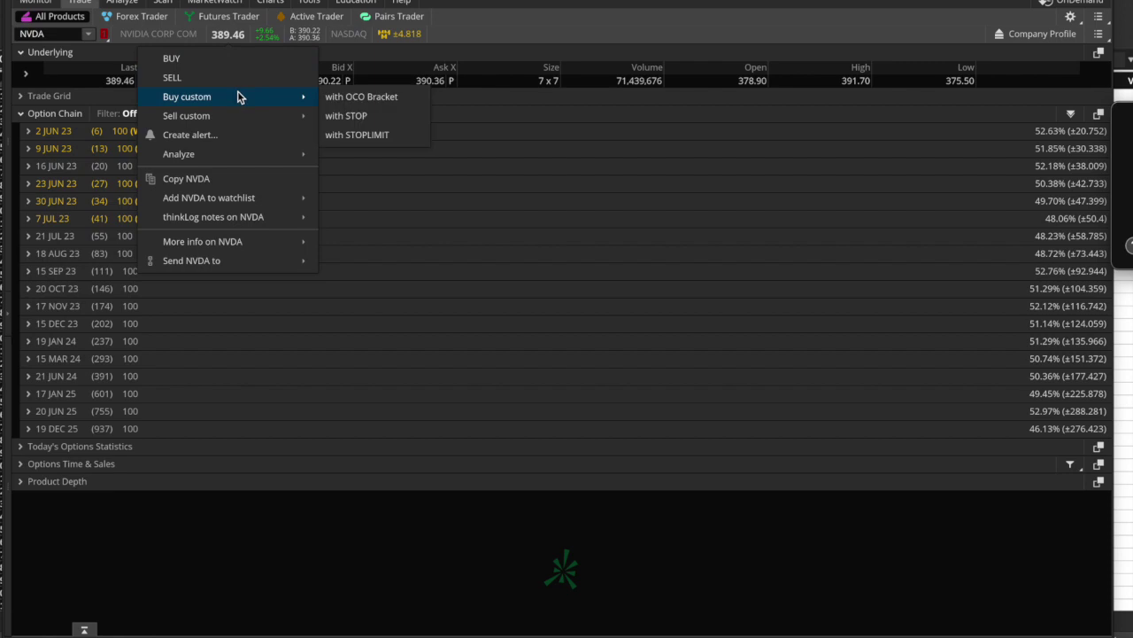
{"action": "left_click", "coordinate": [336, 99]}
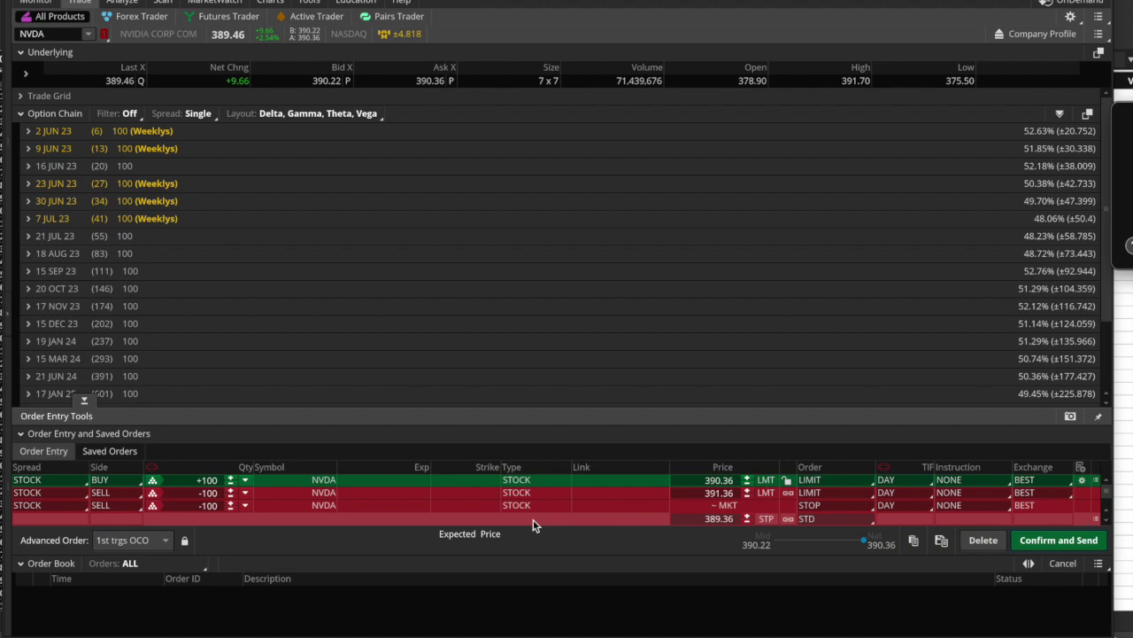
Delete the bracket order and set up a 100-share NVDA buy limit at 390.36 with a sell limit at 394.36
{"action": "right_click", "coordinate": [636, 514]}
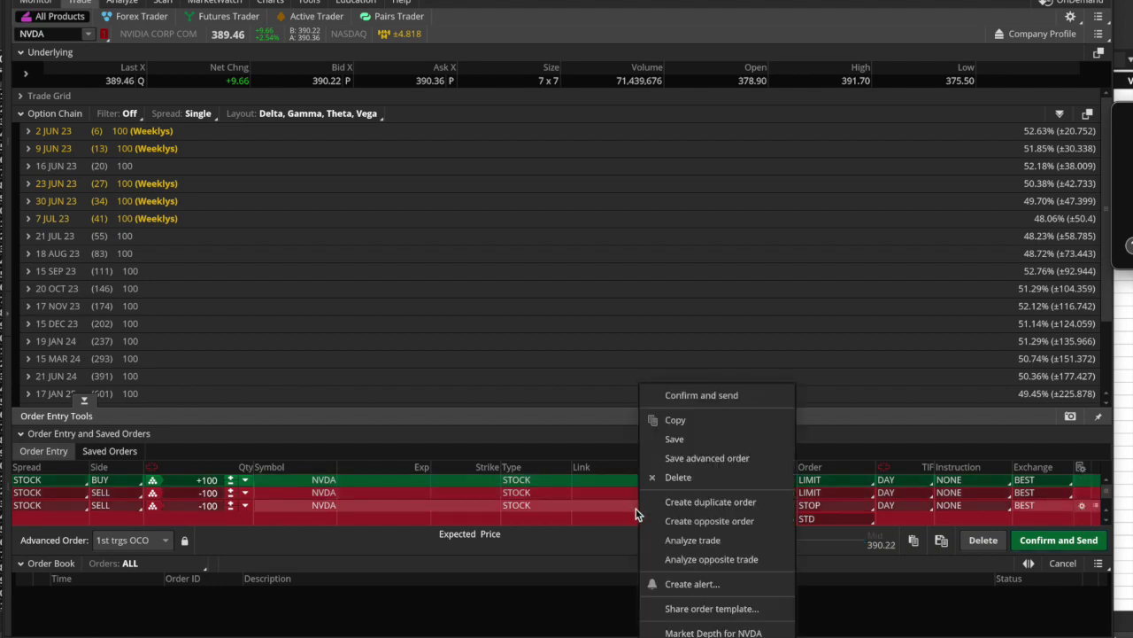
{"action": "left_click", "coordinate": [666, 478]}
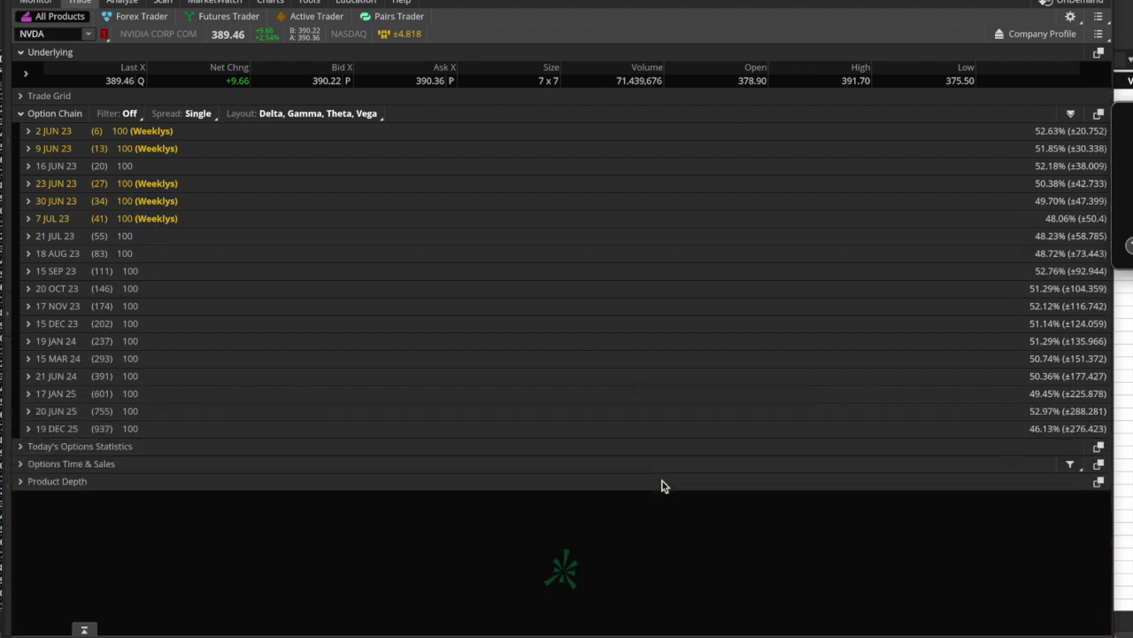
{"action": "left_click", "coordinate": [84, 629]}
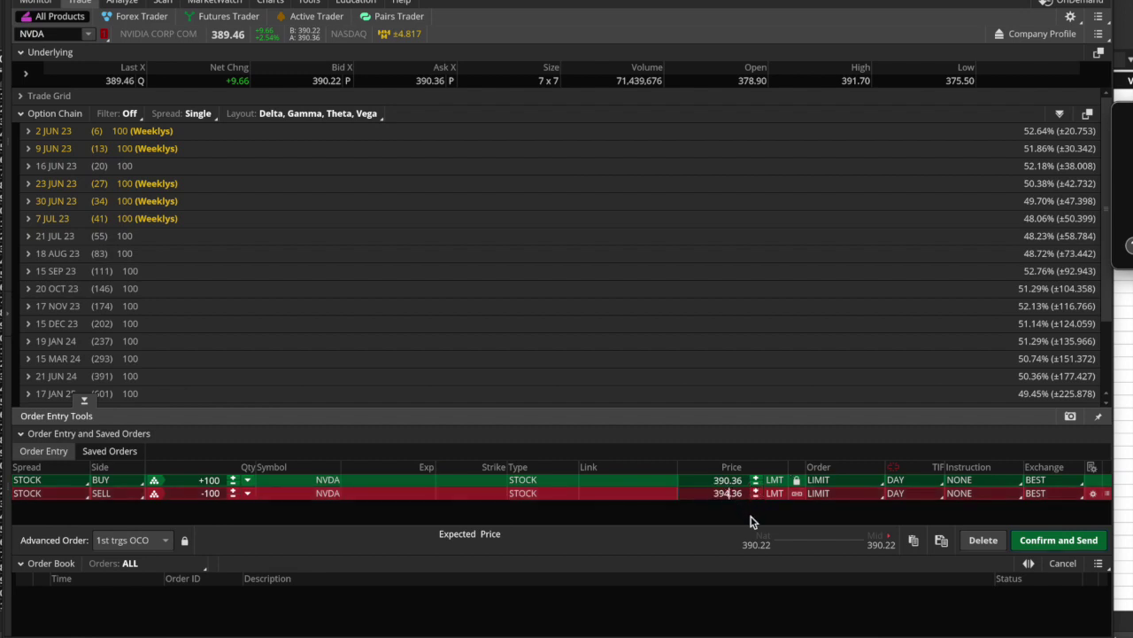
Switch to Excel, set the profit target price in L44 to 394.36, and return to the thinkorswim order
{"action": "key", "text": "super+Tab"}
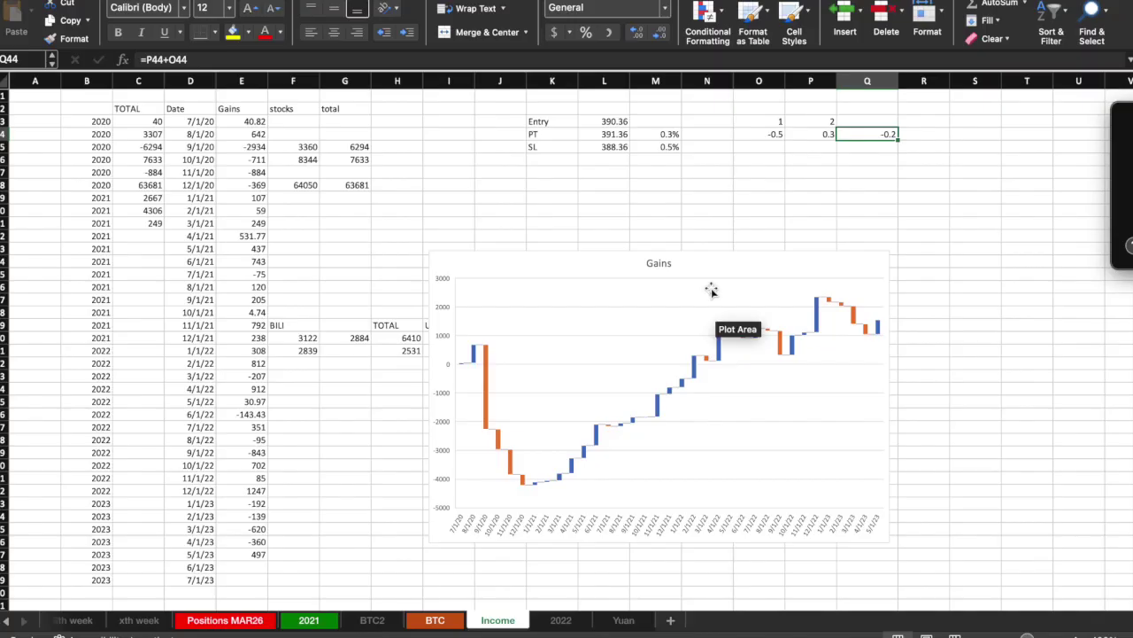
{"action": "left_click", "coordinate": [622, 135]}
{"action": "type", "text": "394.36"}
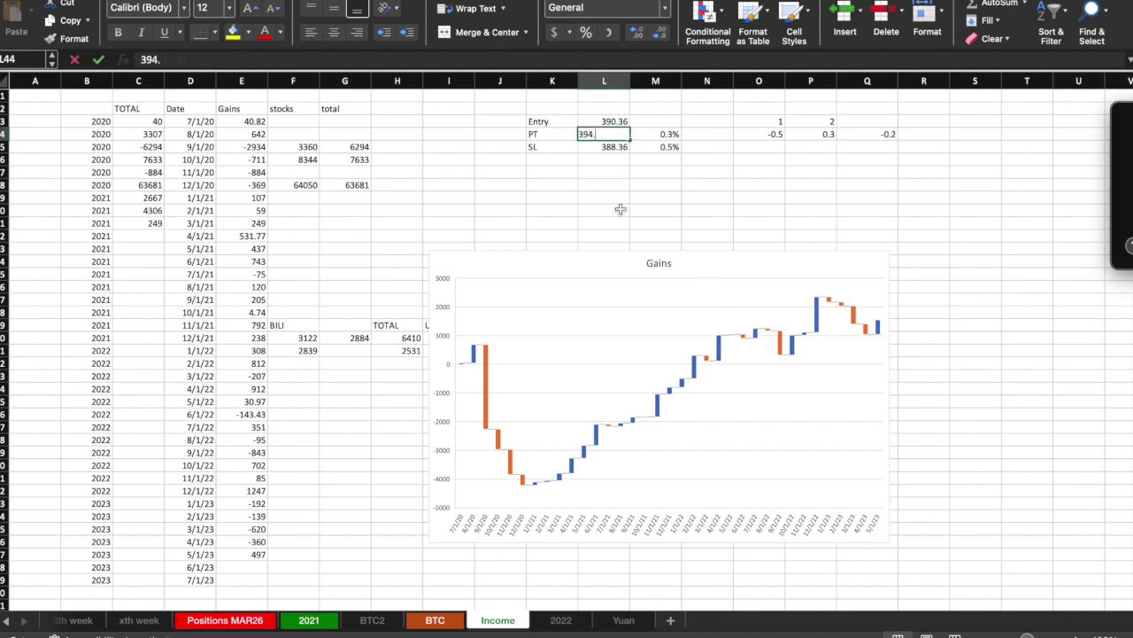
{"action": "key", "text": "Return"}
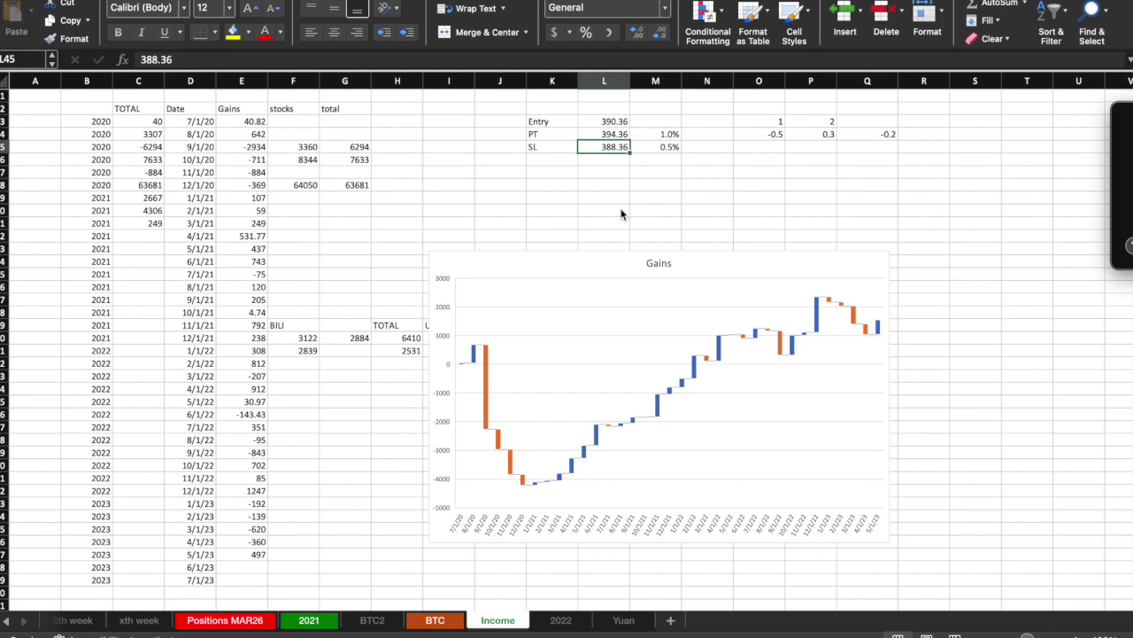
{"action": "key", "text": "super+Tab"}
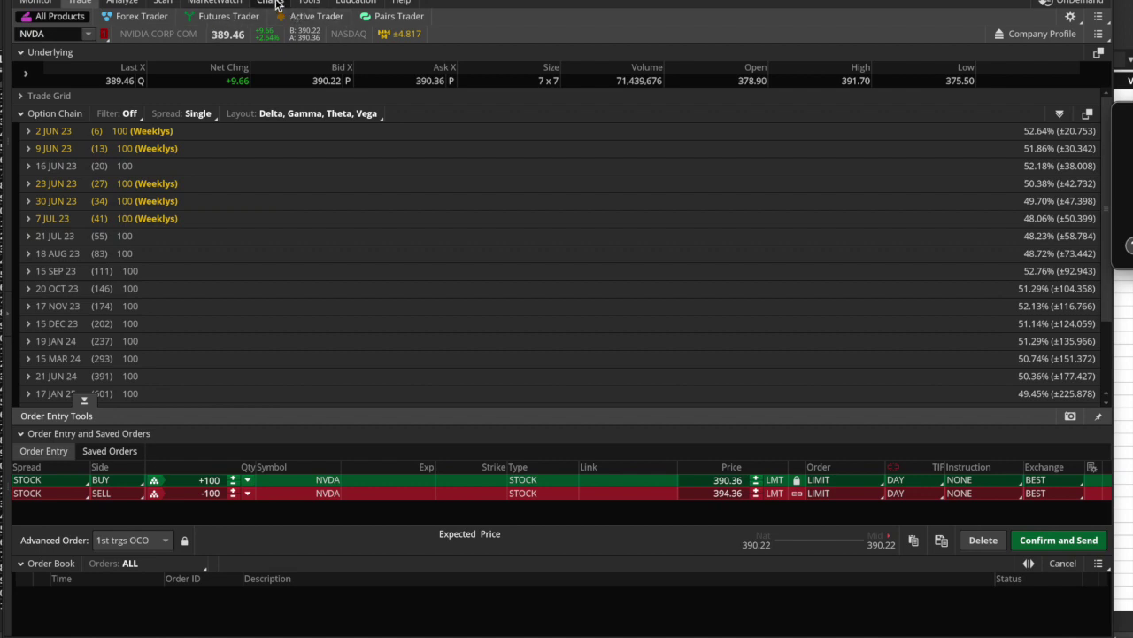
Switch to the thinkorswim mobile Order Editor and set the CWEB buy limit order's quantity to 1 share
{"action": "mouse_move", "coordinate": [276, 3]}
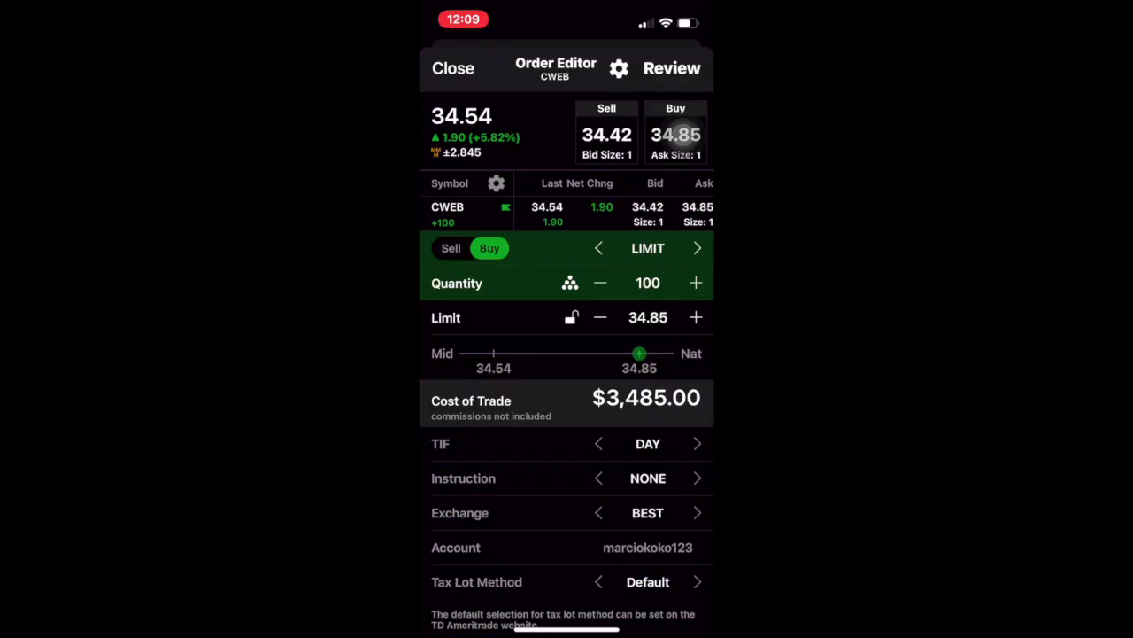
{"action": "left_click", "coordinate": [648, 282]}
{"action": "key", "text": "BackSpace"}
{"action": "key", "text": "BackSpace"}
{"action": "left_click", "coordinate": [634, 391]}
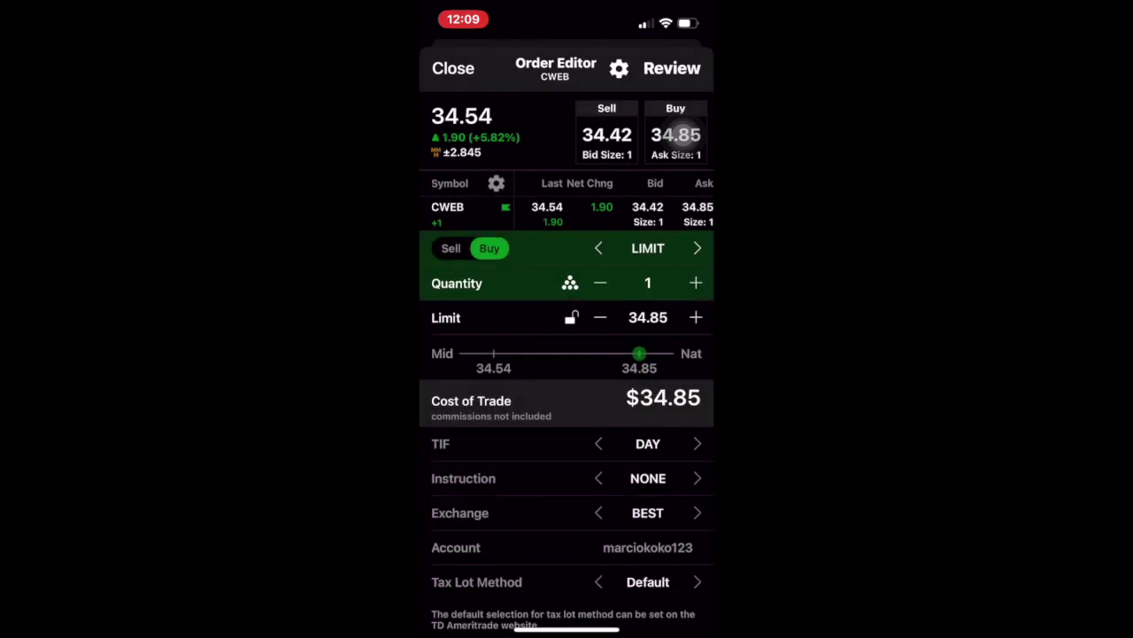
Cycle through the Instruction options of the CWEB buy order, including FOK, and set it back to NONE
{"action": "scroll", "coordinate": [682, 133], "scroll_direction": "down", "scroll_amount": 2}
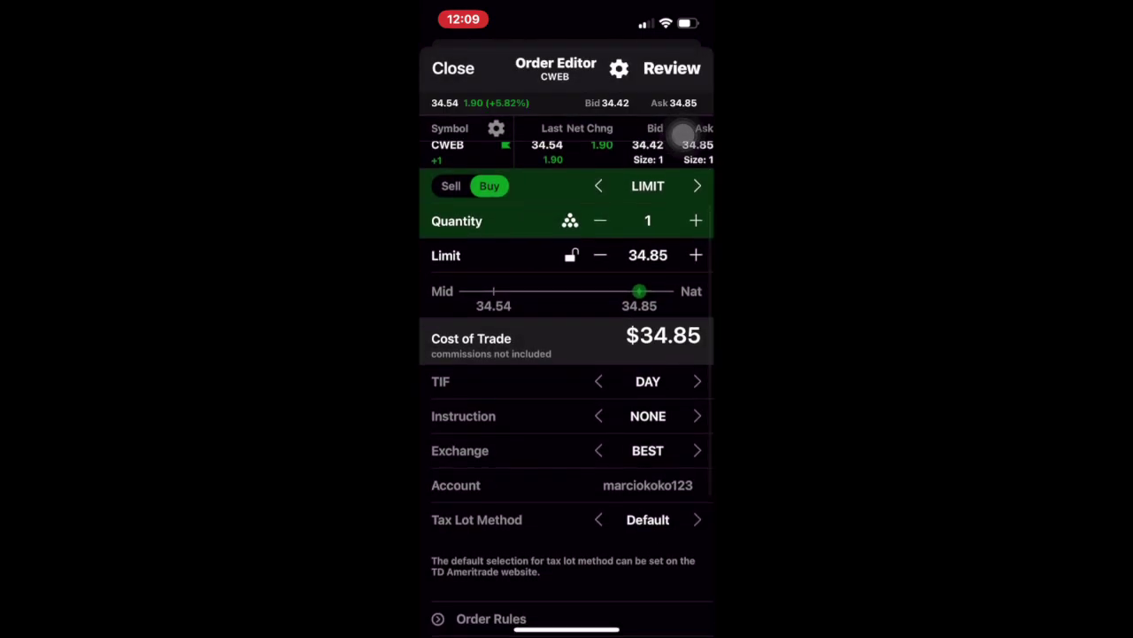
{"action": "left_click", "coordinate": [697, 415]}
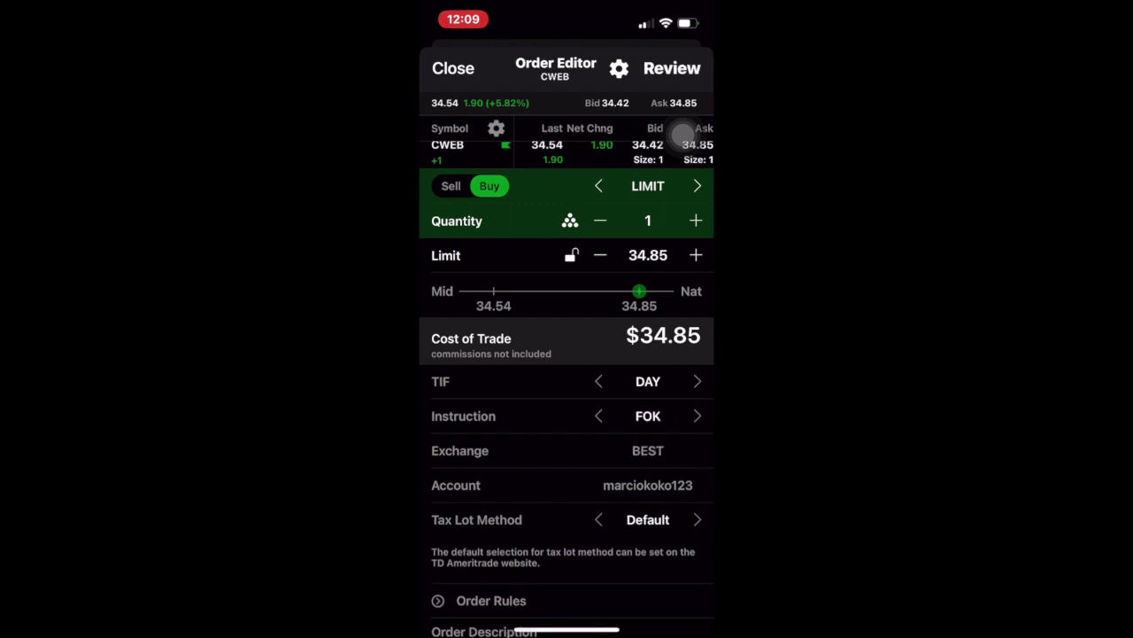
{"action": "left_click", "coordinate": [697, 416]}
{"action": "left_click", "coordinate": [697, 415]}
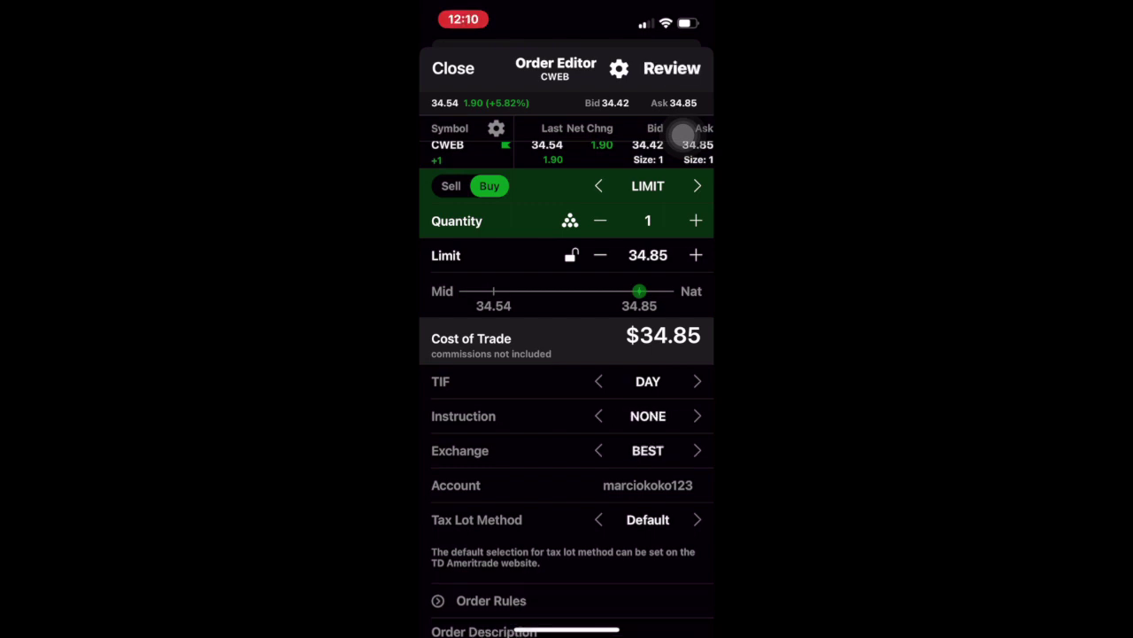
{"action": "left_click", "coordinate": [696, 415]}
{"action": "left_click", "coordinate": [599, 416]}
Create a 1st trgs Seq advanced order from the CWEB buy with a 1-share sell limit at 35.85, and open its order confirmation
{"action": "scroll", "coordinate": [567, 354], "scroll_direction": "down", "scroll_amount": 3}
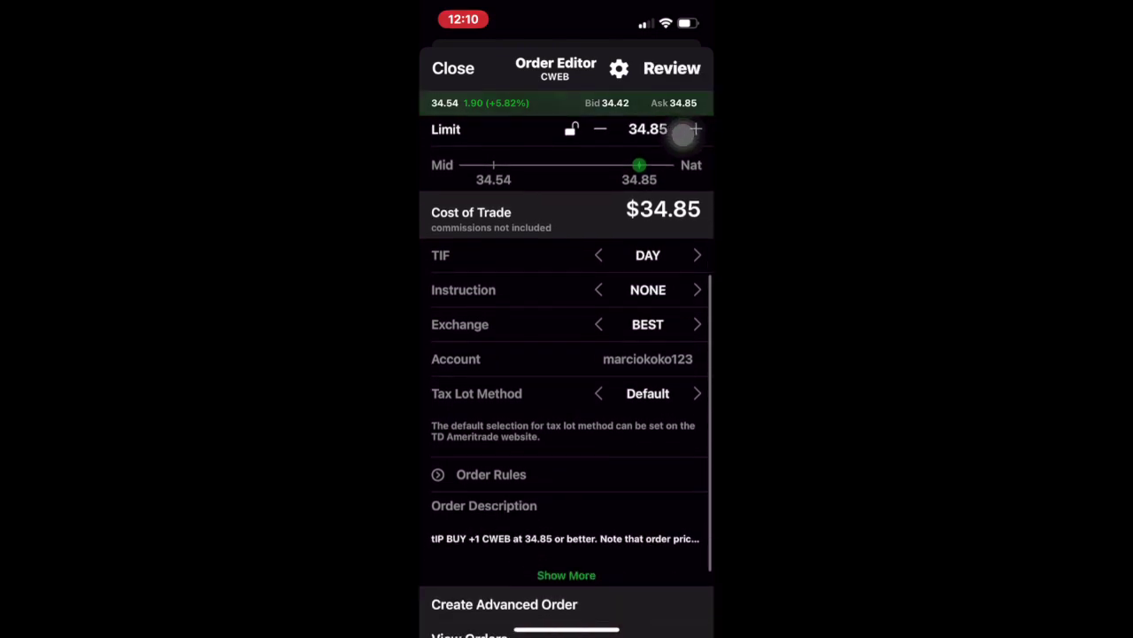
{"action": "scroll", "coordinate": [683, 133], "scroll_direction": "down", "scroll_amount": 2}
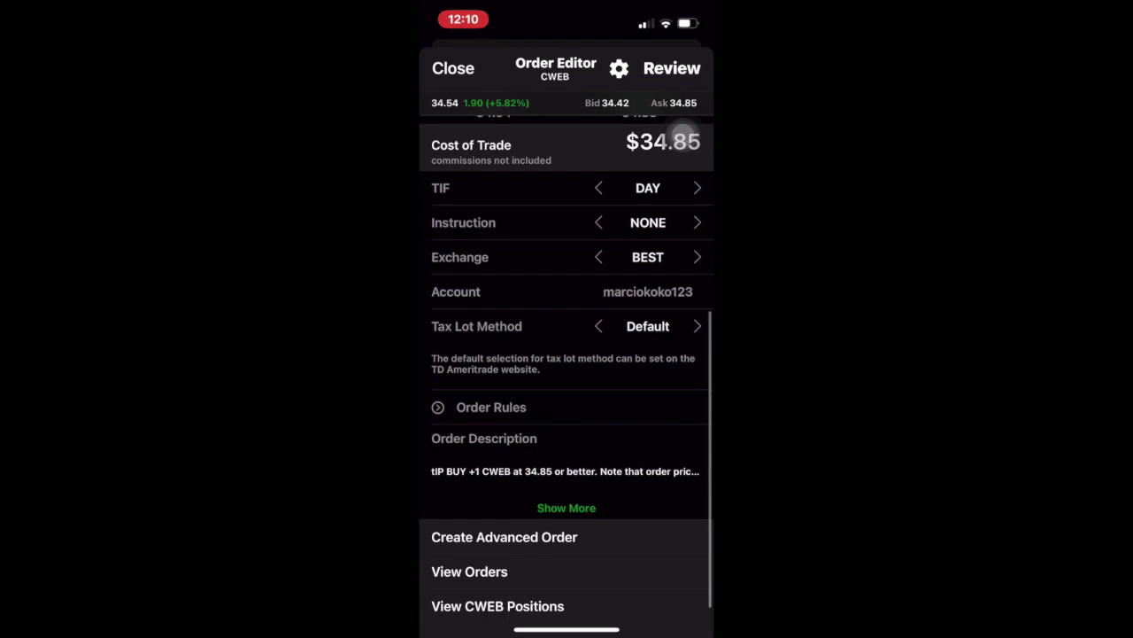
{"action": "left_click", "coordinate": [504, 536]}
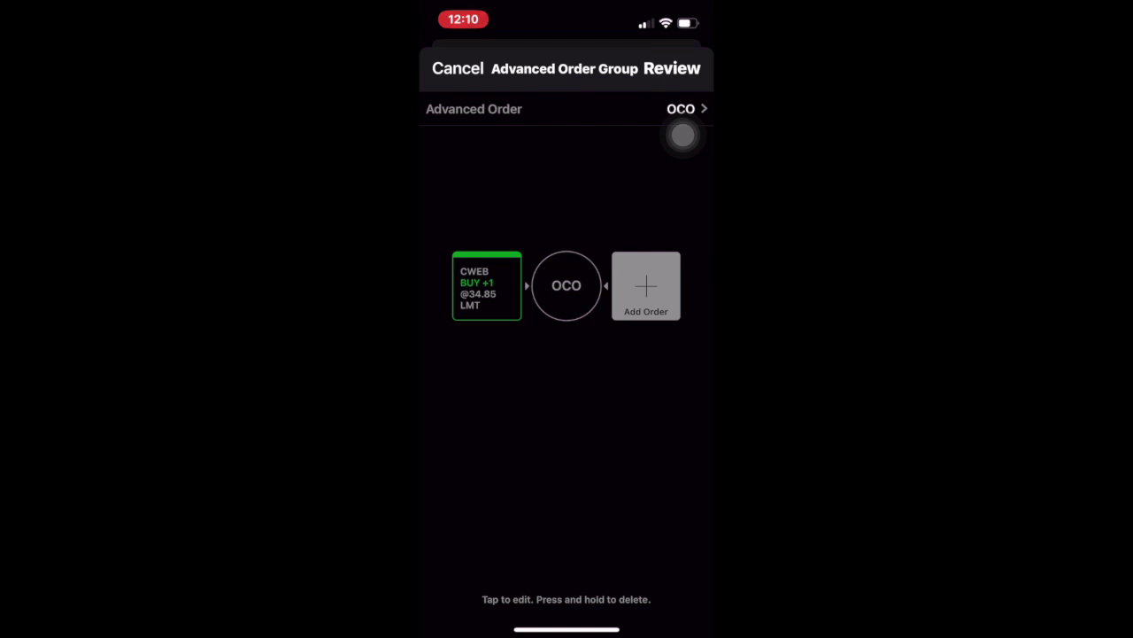
{"action": "left_click", "coordinate": [682, 133]}
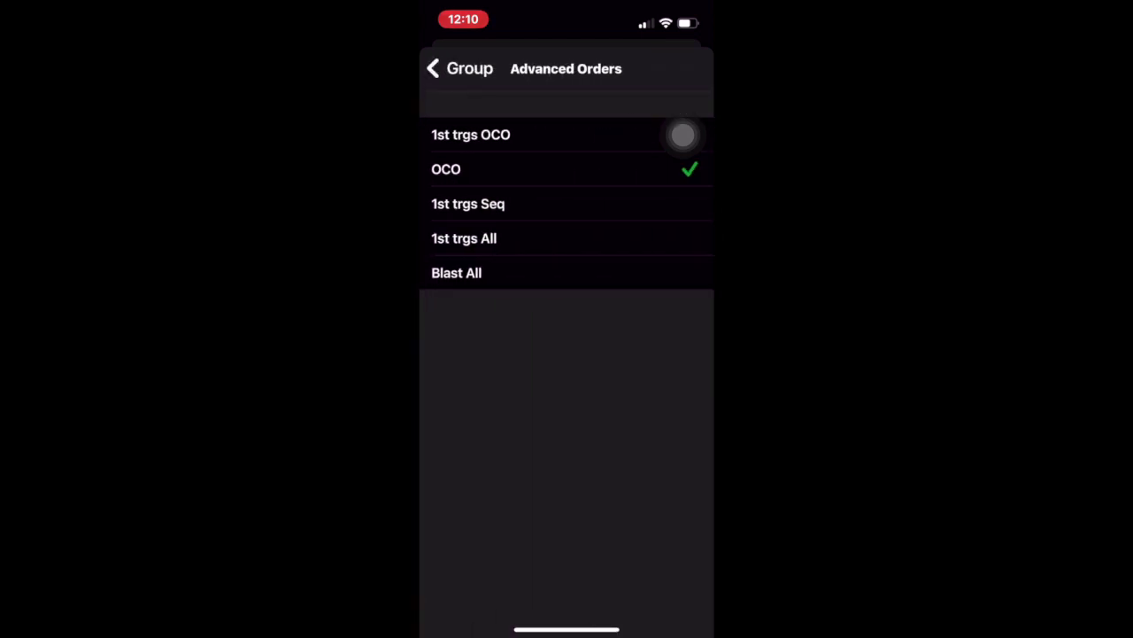
{"action": "left_click", "coordinate": [467, 203]}
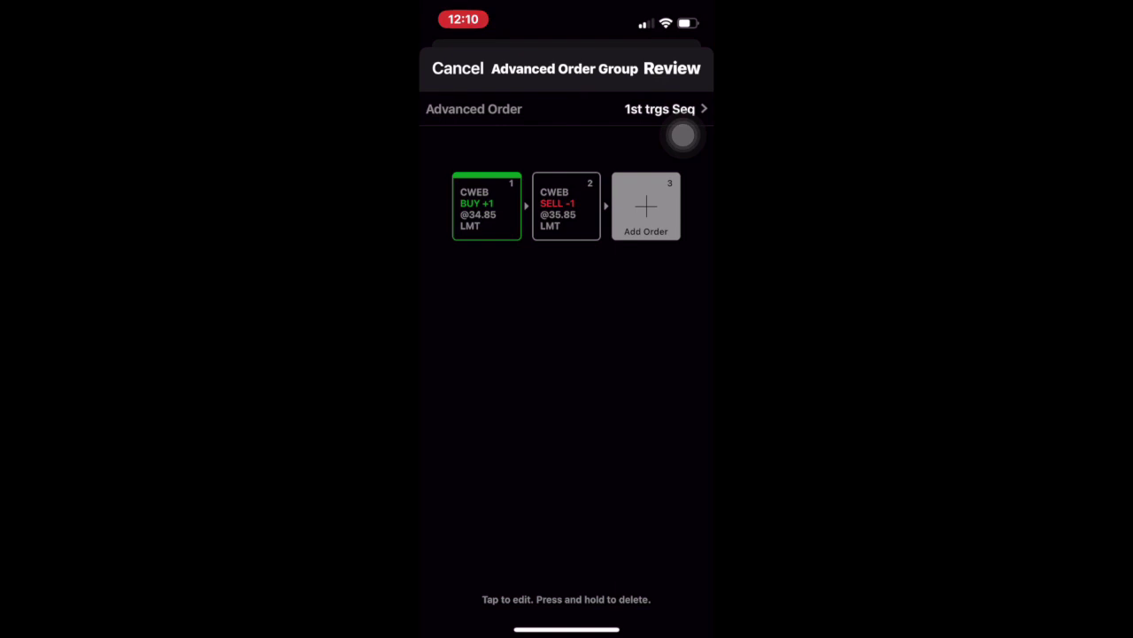
{"action": "left_click", "coordinate": [672, 68]}
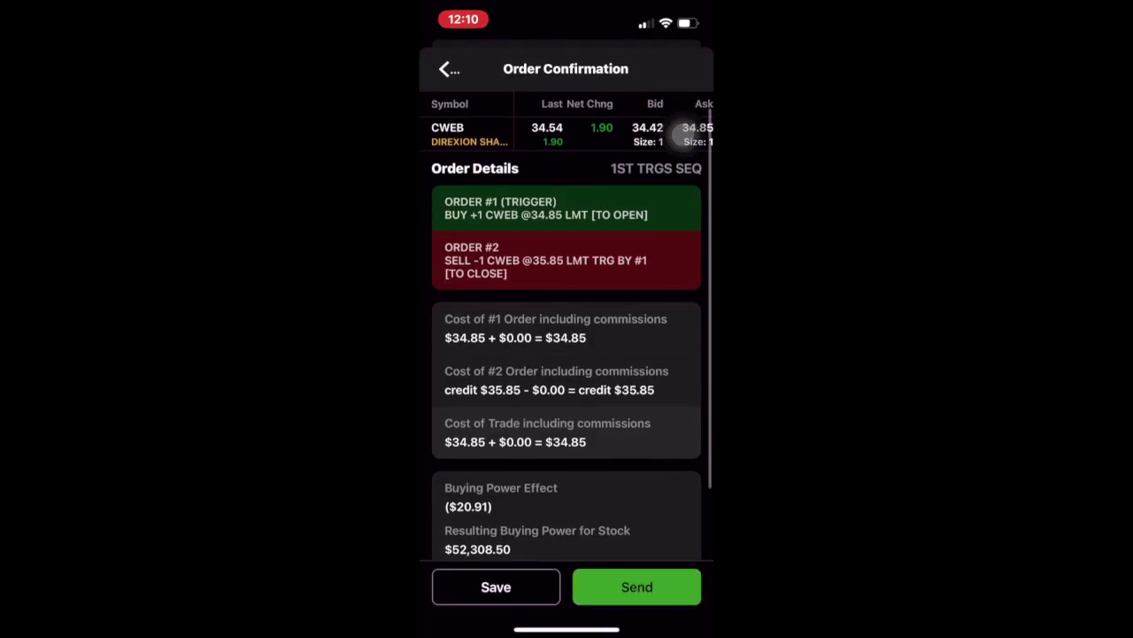